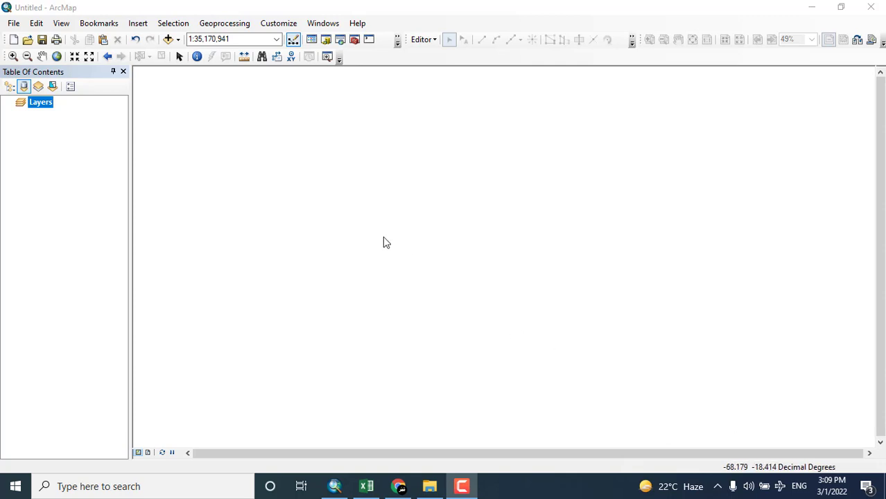
- Add the BRA_adm1.shp shapefile from the Brazil folder to the map
click(168, 40)
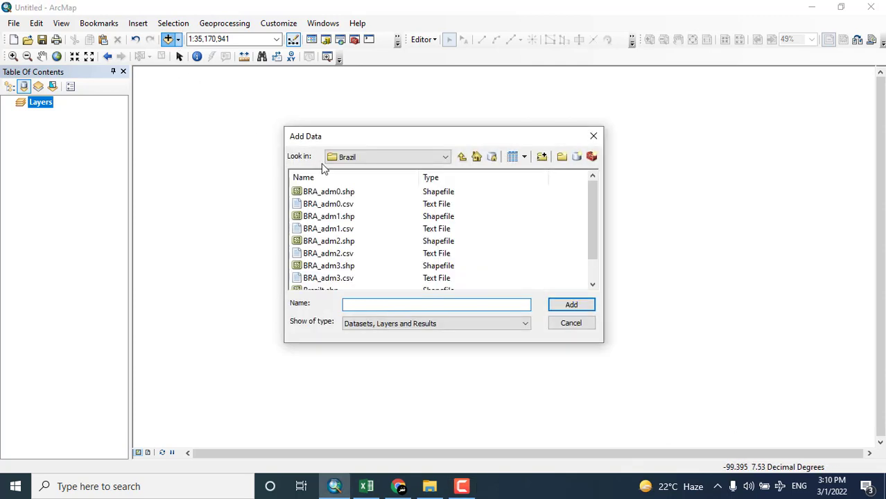
mouse_move(595, 217)
mouse_down()
mouse_move(596, 263)
mouse_move(597, 229)
mouse_up()
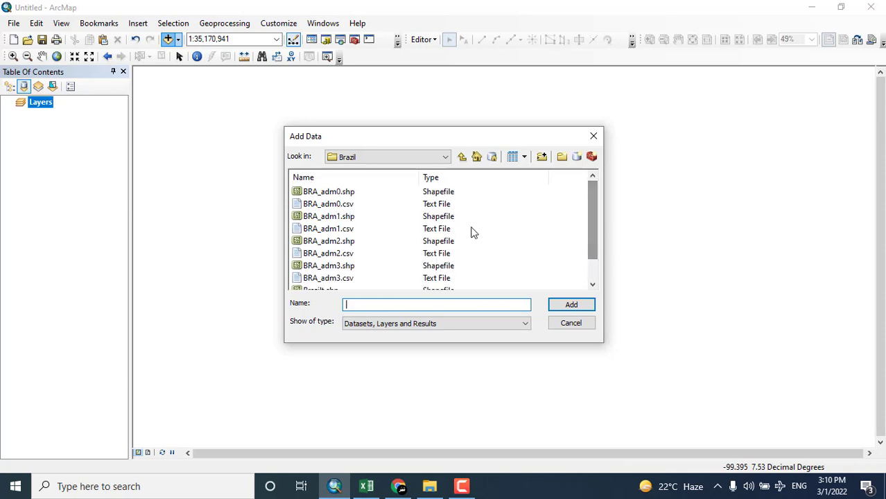
click(346, 217)
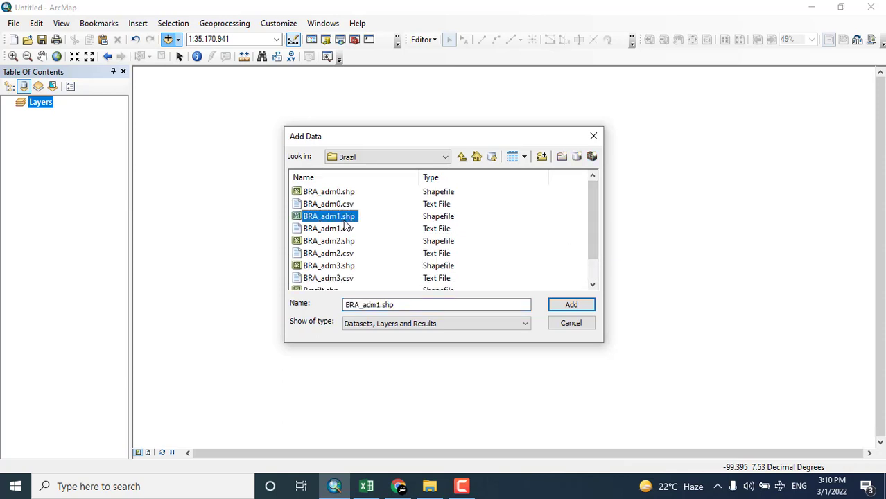
click(565, 309)
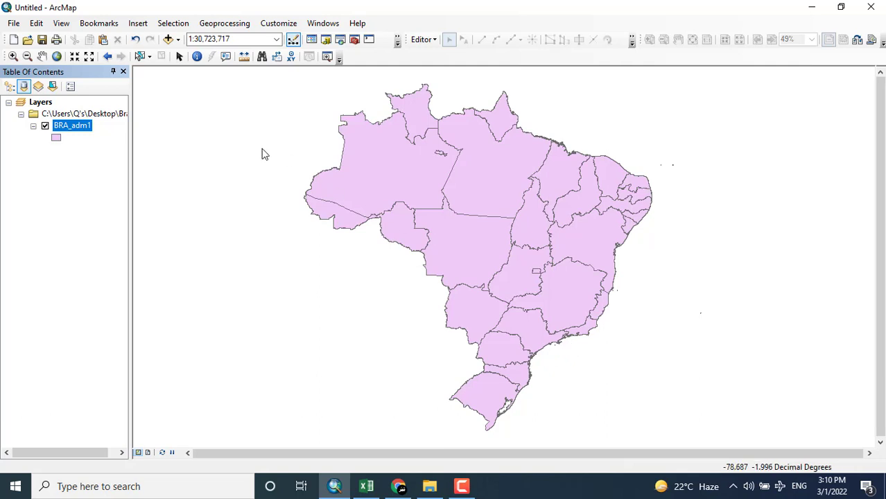
right_click(79, 130)
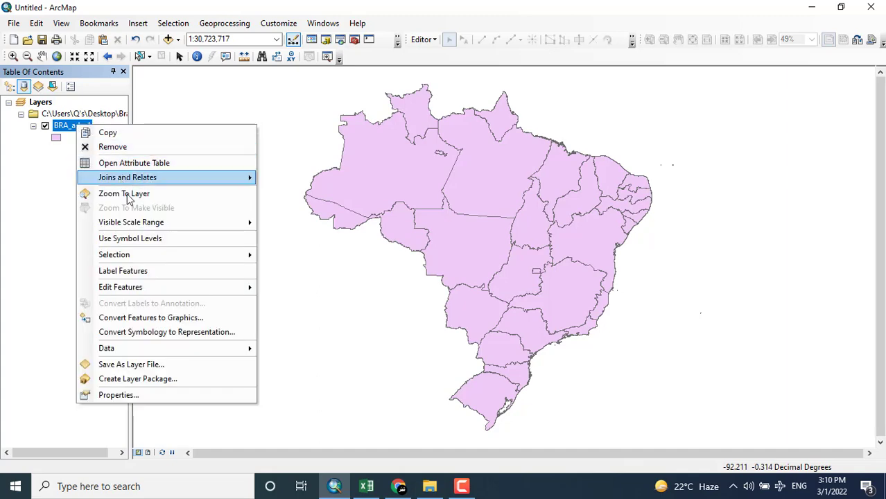
click(164, 396)
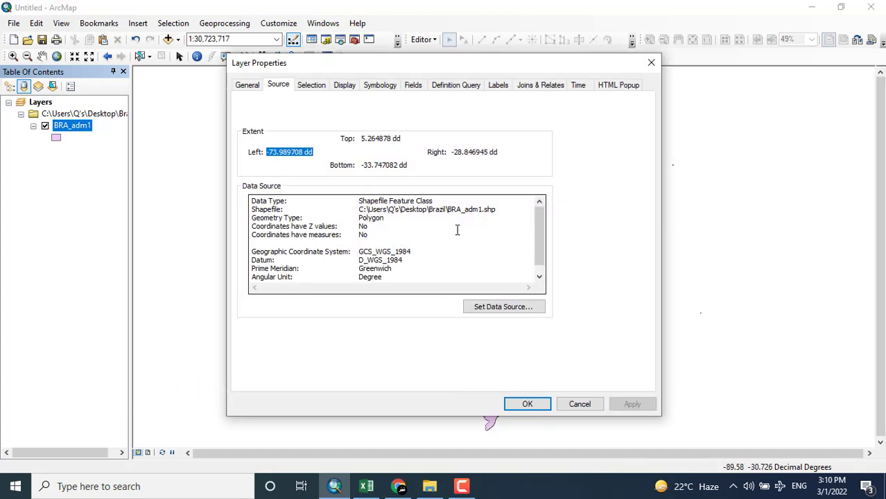
drag(415, 251, 360, 251)
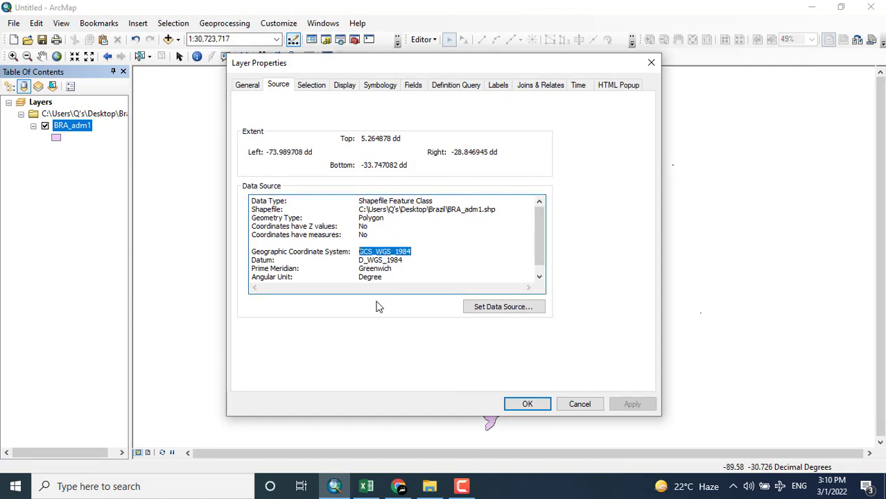
click(527, 404)
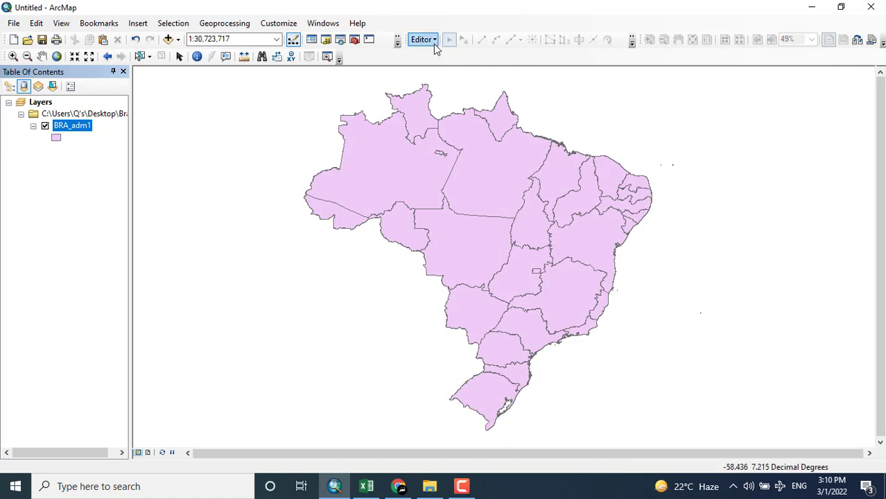
- Open the Catalog window and delete Point_data.shp from the desktop folder
click(326, 40)
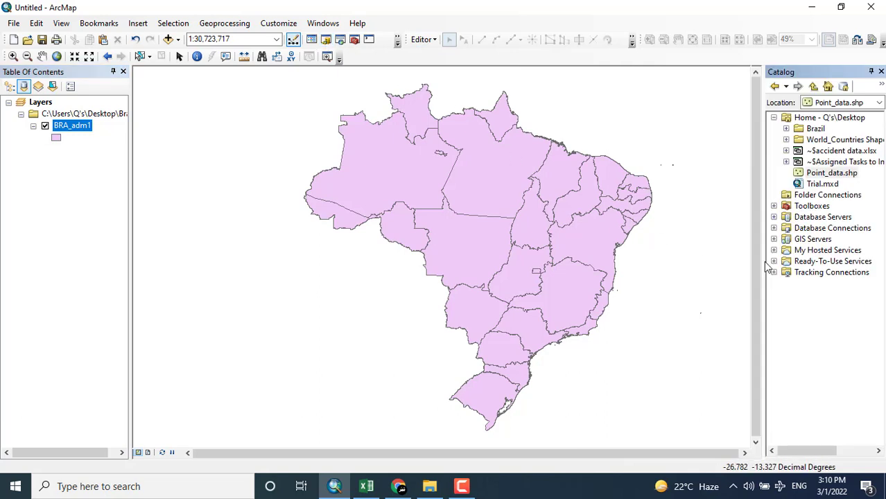
click(827, 174)
right_click(827, 177)
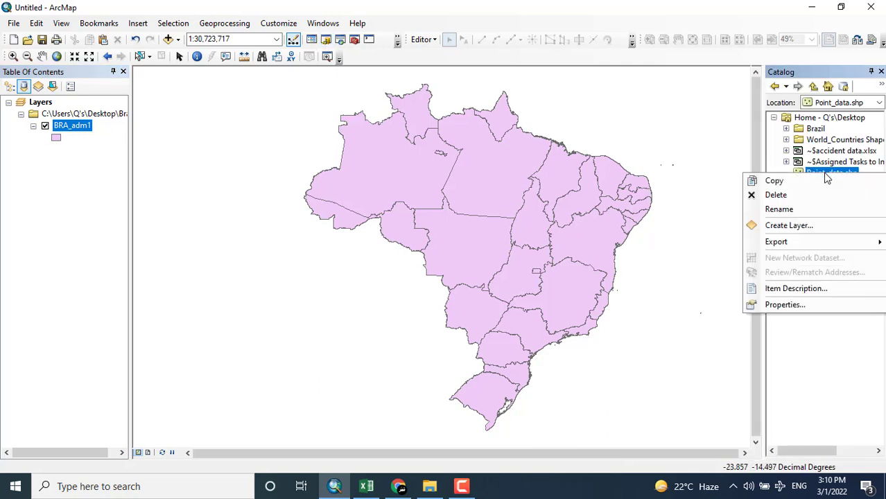
click(810, 194)
click(489, 271)
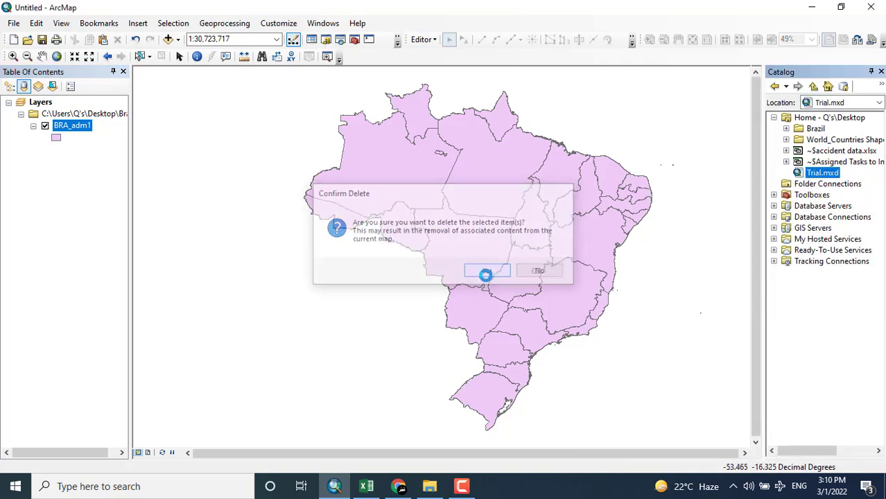
- Bring up the context menu of the Home - Desktop folder in Catalog
right_click(813, 291)
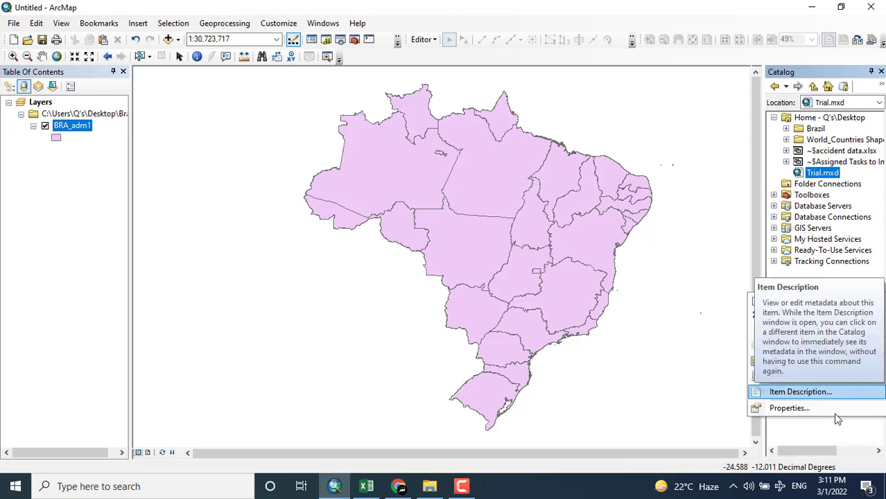
right_click(799, 277)
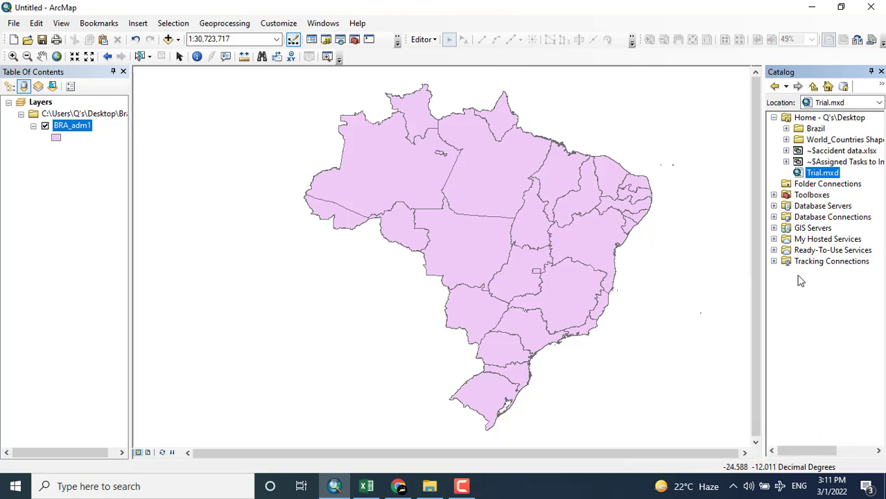
right_click(799, 118)
- Define a new point shapefile named Banks_Location and open its coordinate system chooser
mouse_move(816, 199)
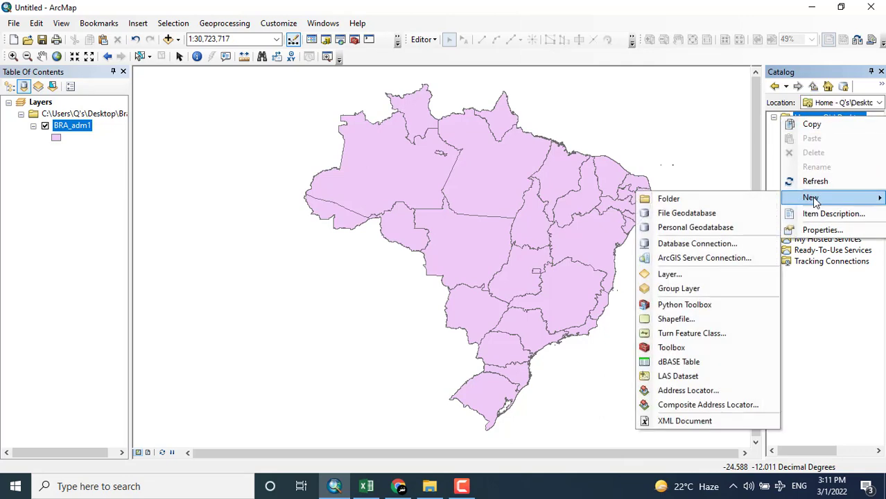
click(692, 323)
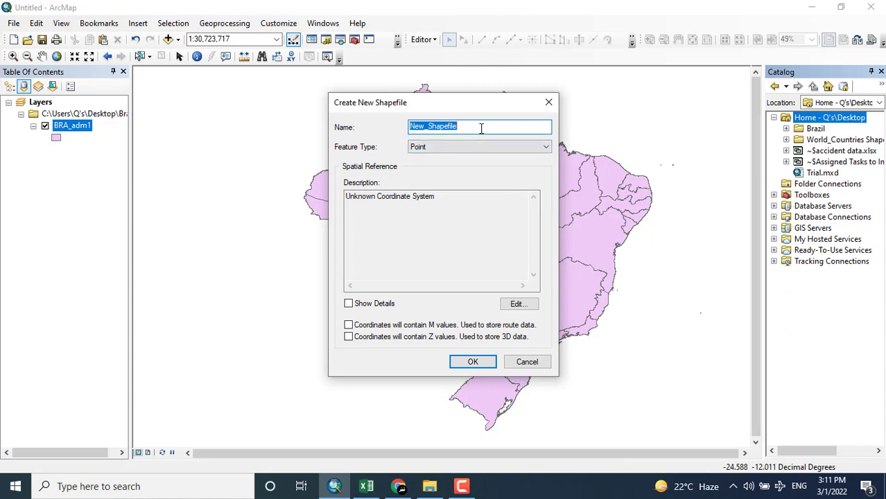
text(Banks_Location)
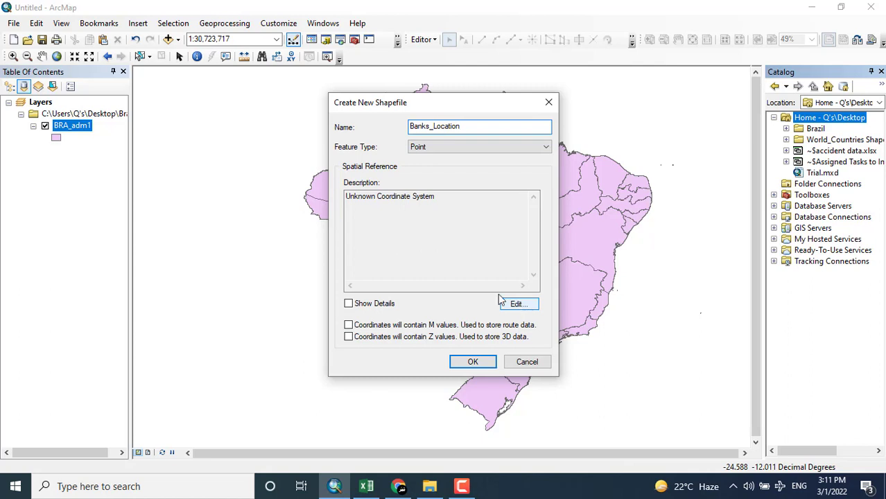
drag(385, 197, 544, 321)
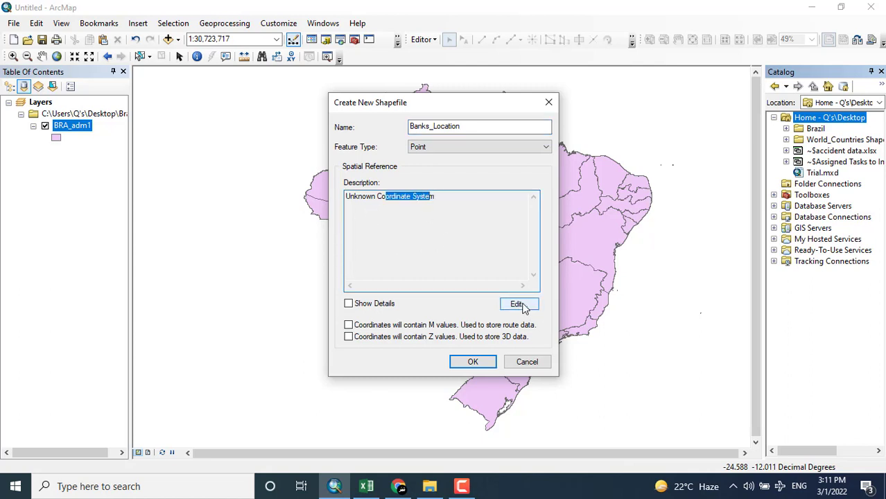
click(522, 307)
click(319, 132)
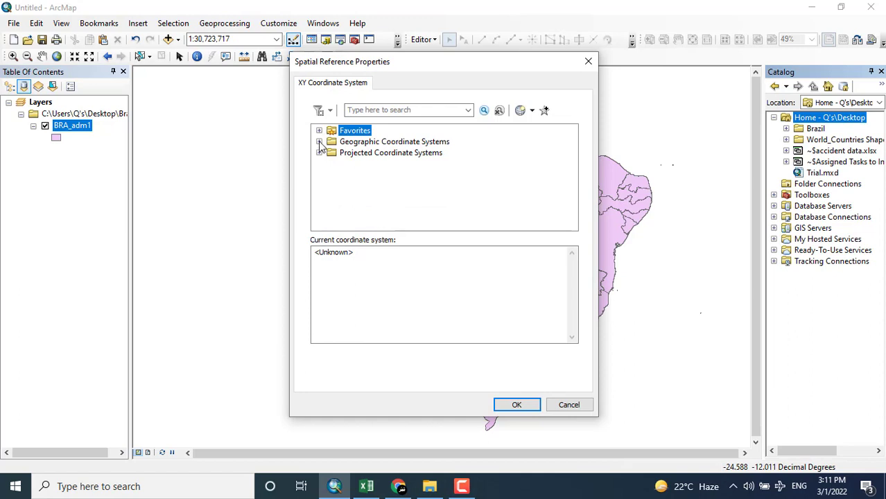
- Give Banks_Location the WGS 1984 geographic coordinate system and create the shapefile
click(320, 142)
scroll(474, 189, down, 3)
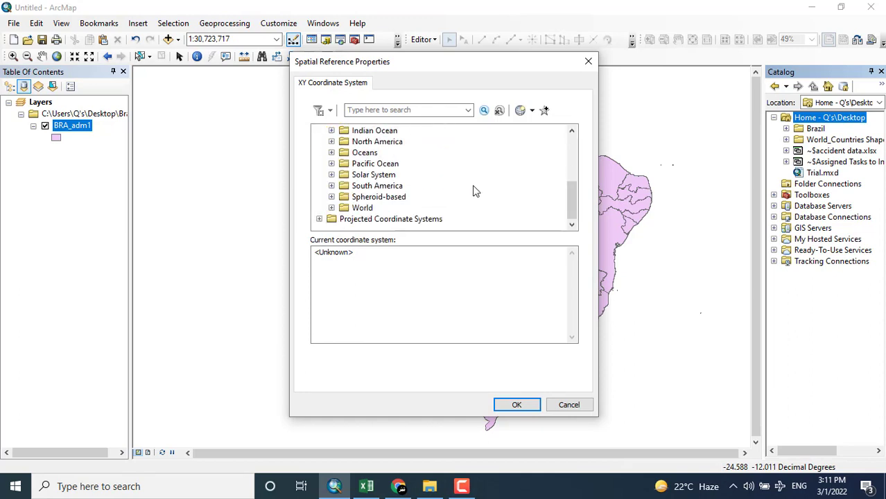
click(331, 208)
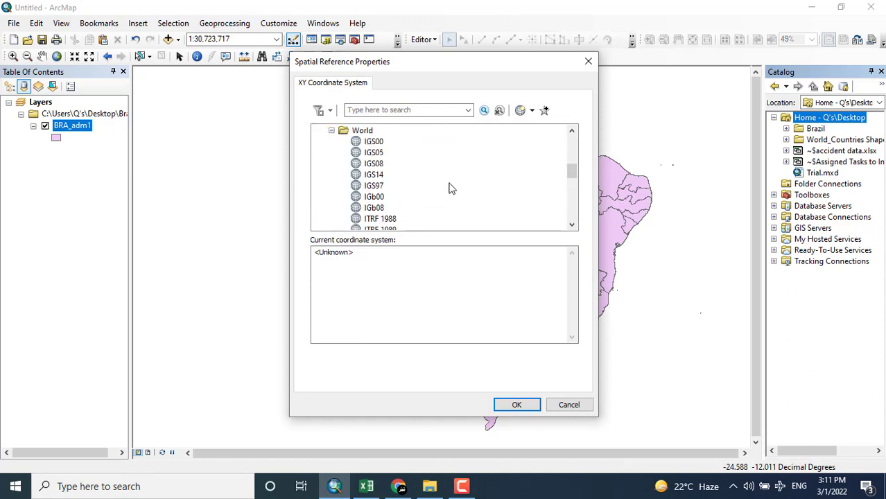
scroll(457, 185, down, 5)
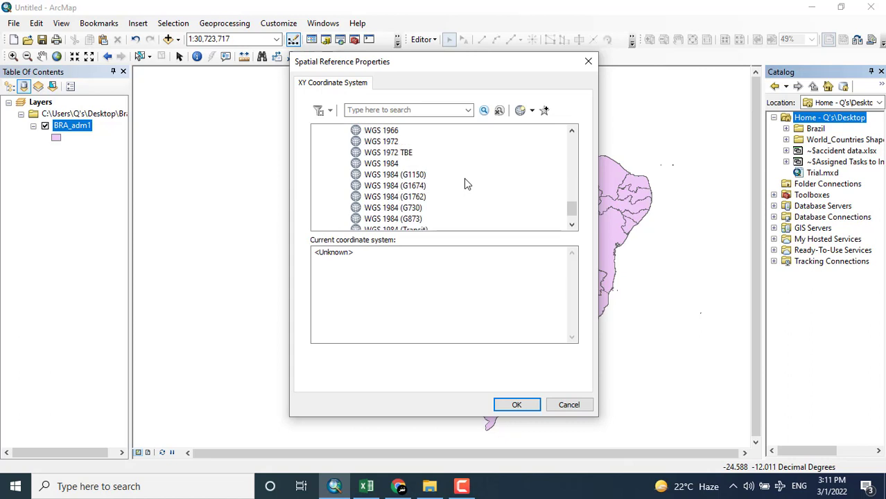
click(382, 164)
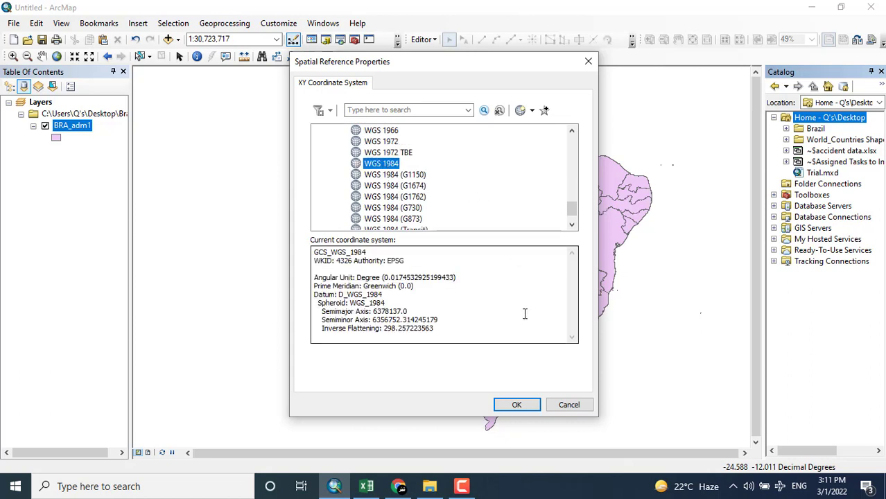
click(515, 405)
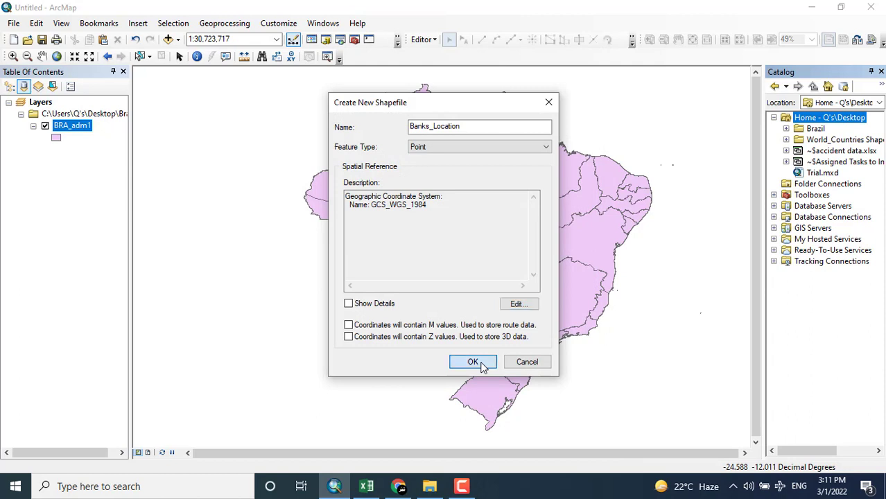
click(473, 362)
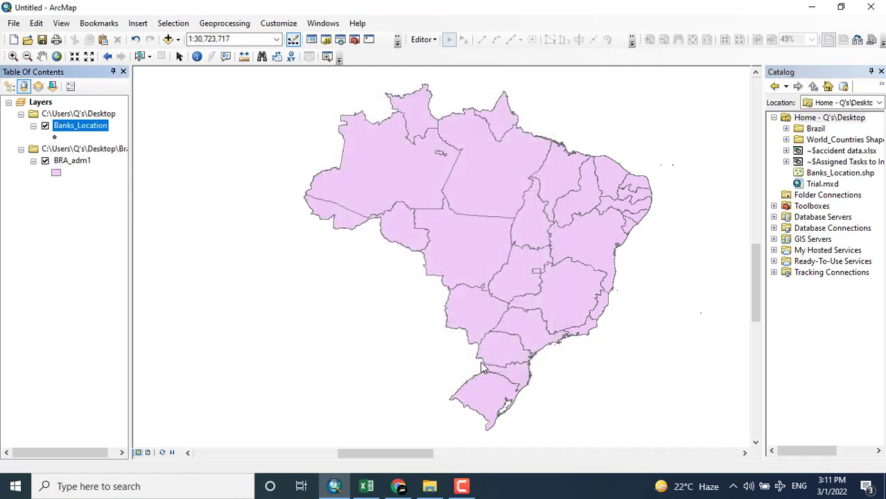
- Start an editing session on Banks_Location and close the Catalog window
click(812, 174)
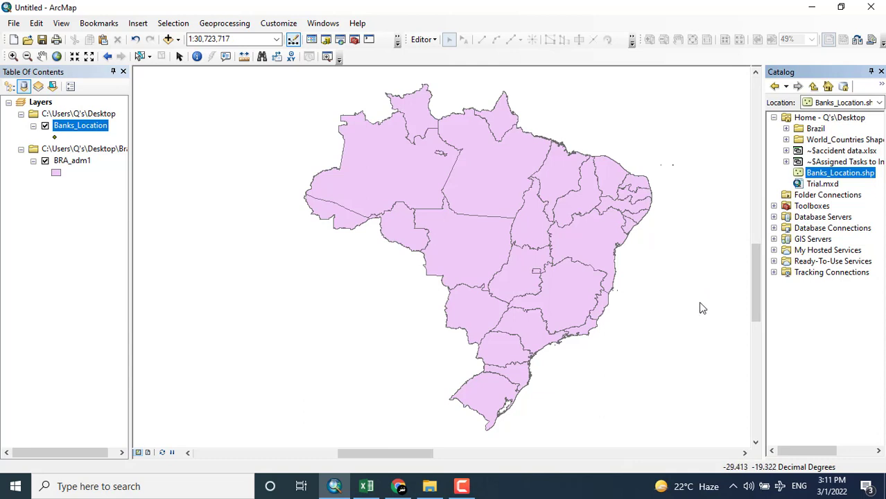
click(434, 40)
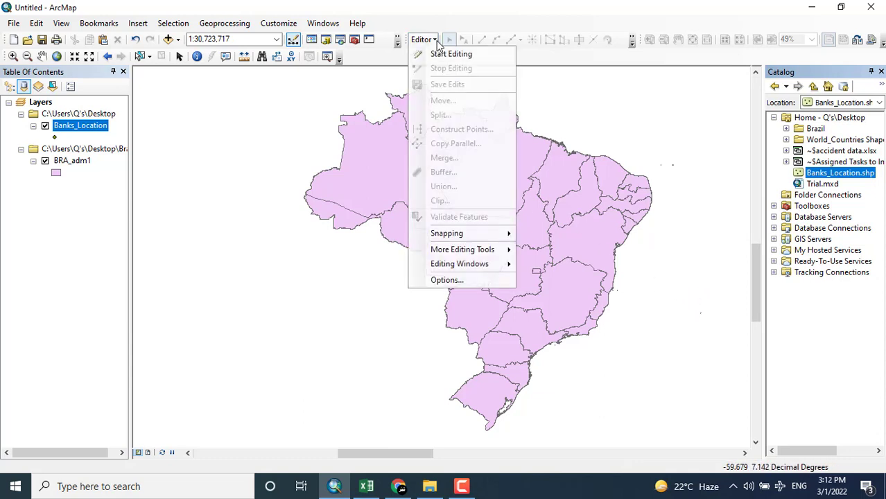
click(434, 54)
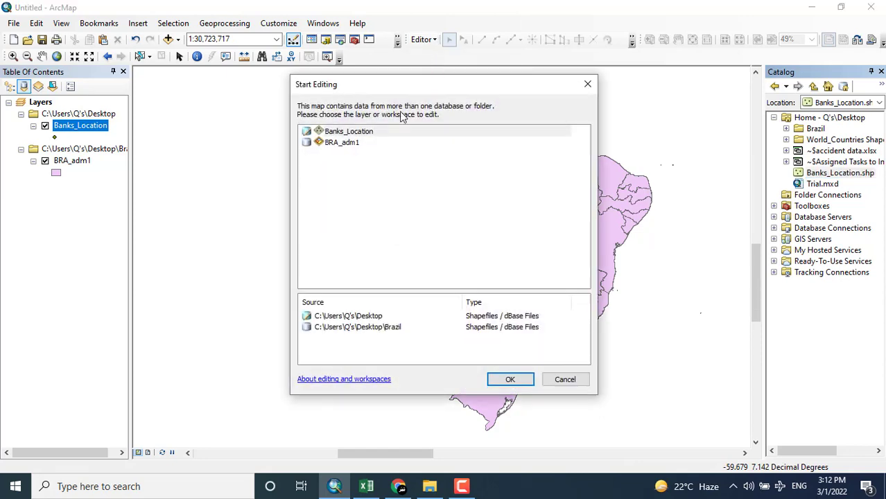
click(368, 134)
click(511, 379)
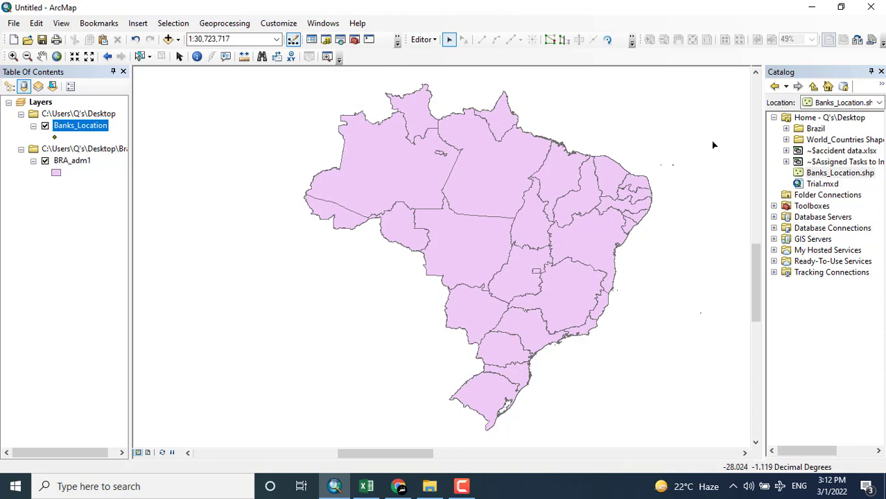
click(881, 72)
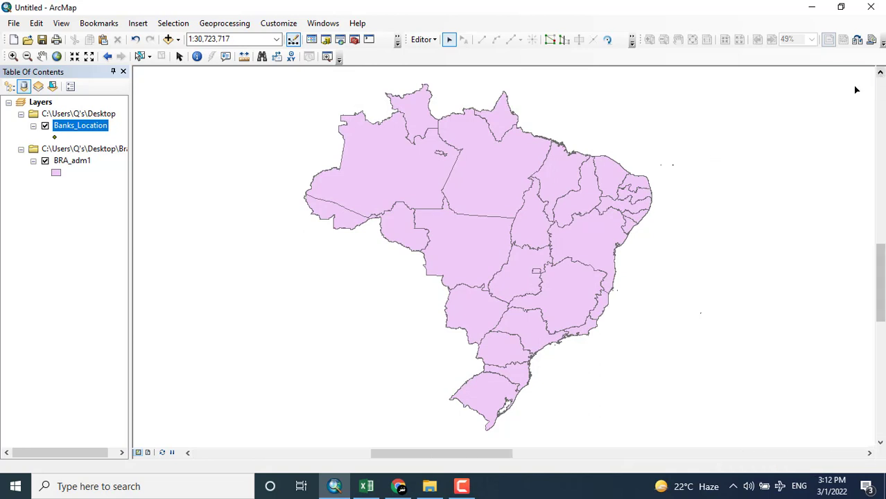
click(631, 43)
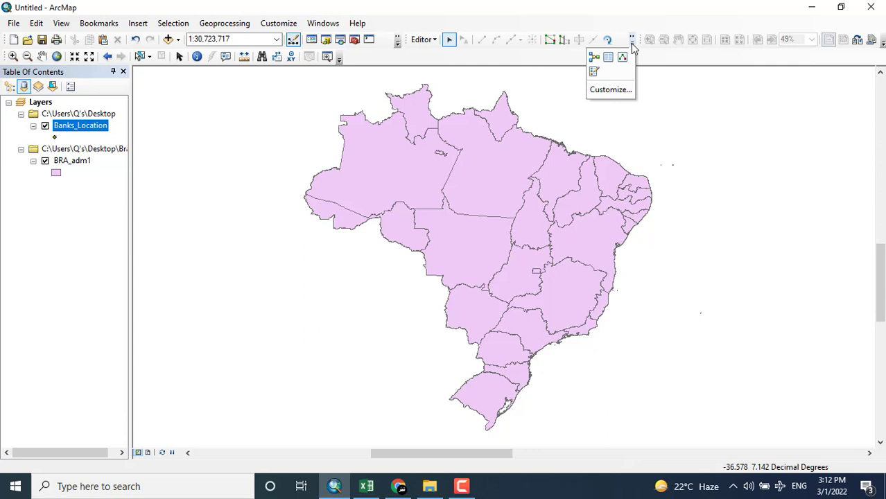
- Choose the Banks_Location template with the Point construction tool in Create Features
click(594, 72)
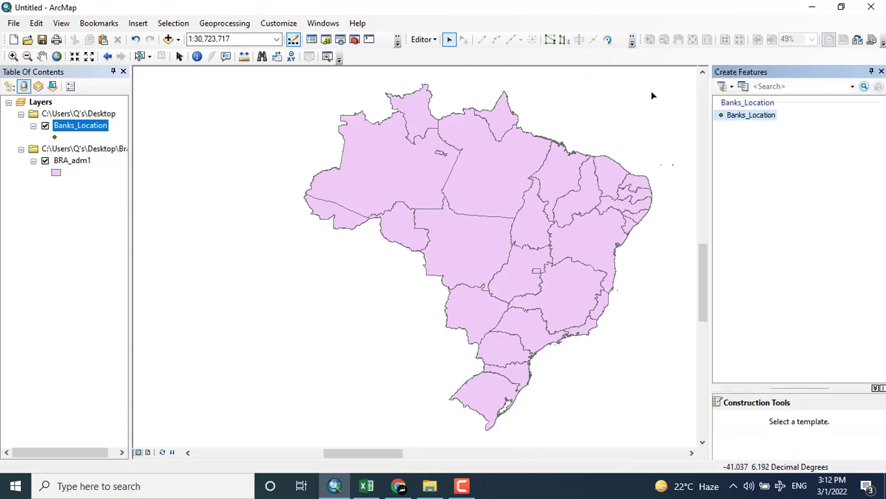
click(741, 115)
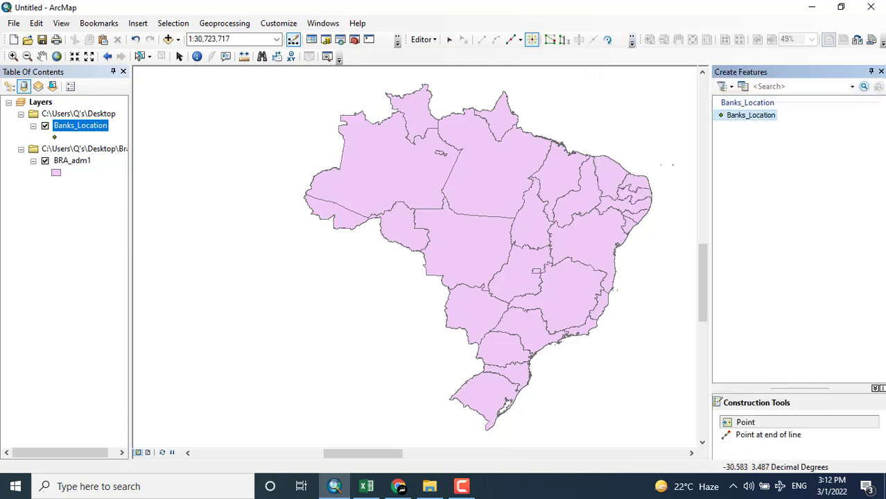
click(745, 422)
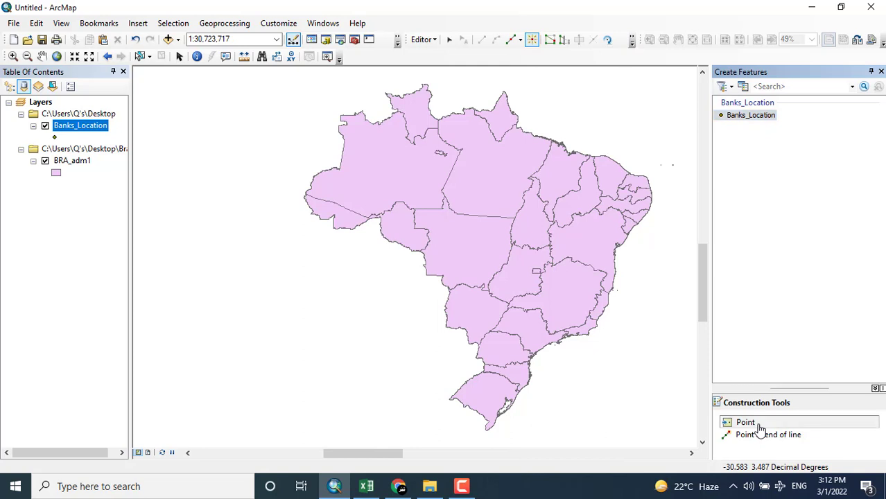
- Place bank points in the western, northern and southern Brazilian states
click(386, 168)
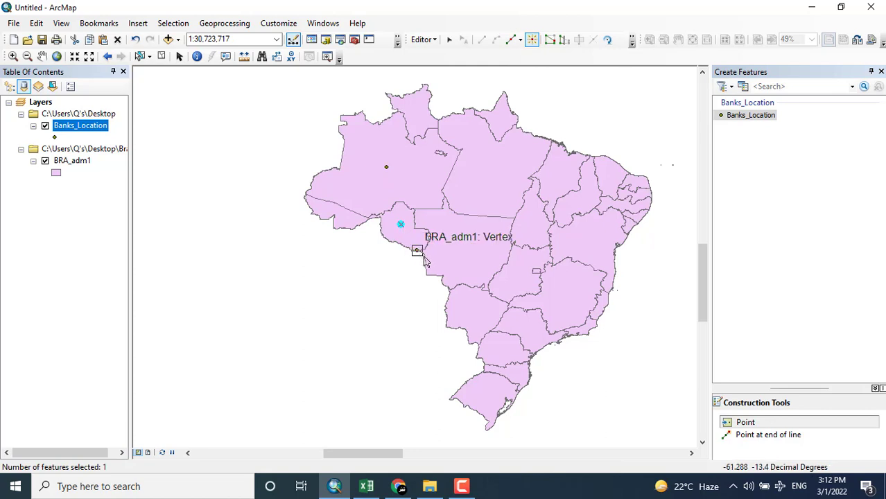
click(420, 112)
click(500, 174)
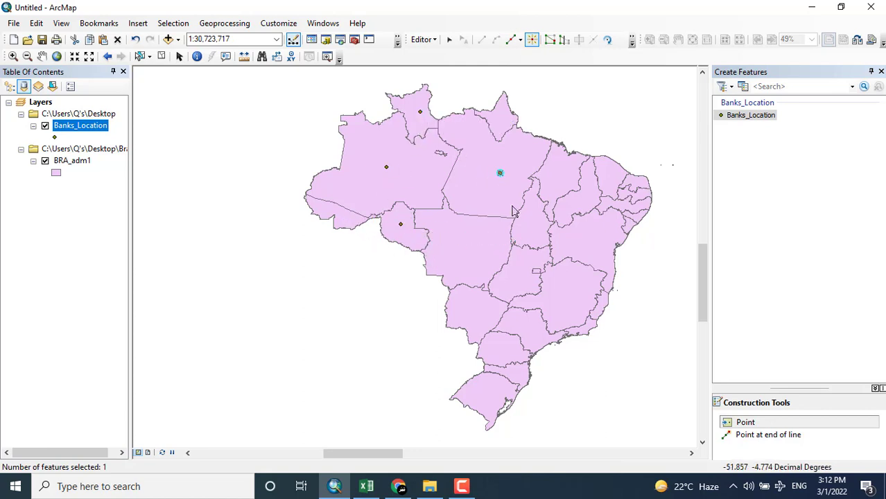
click(499, 117)
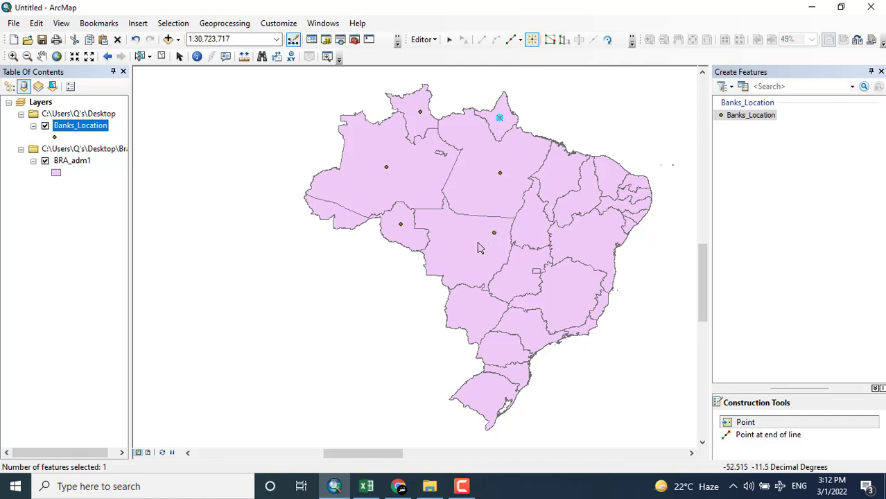
click(474, 243)
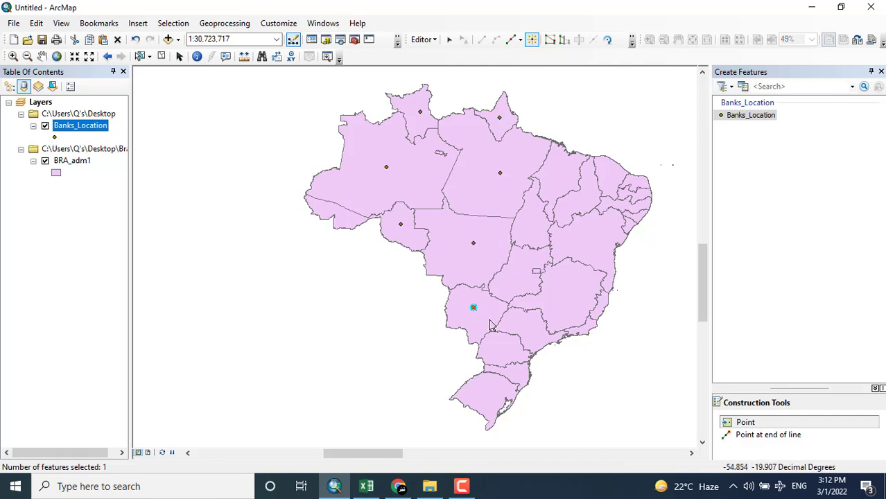
click(501, 345)
click(515, 375)
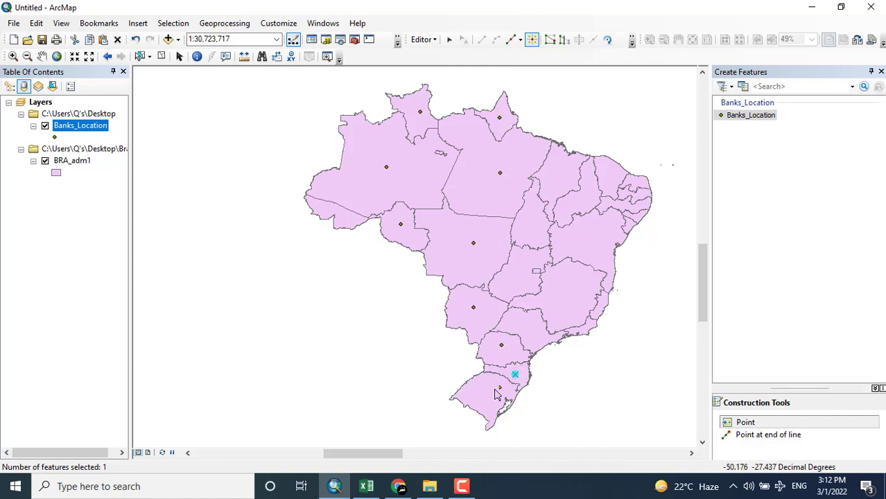
click(489, 389)
- Place bank points in the central, southeastern and small northeastern coastal states
click(567, 299)
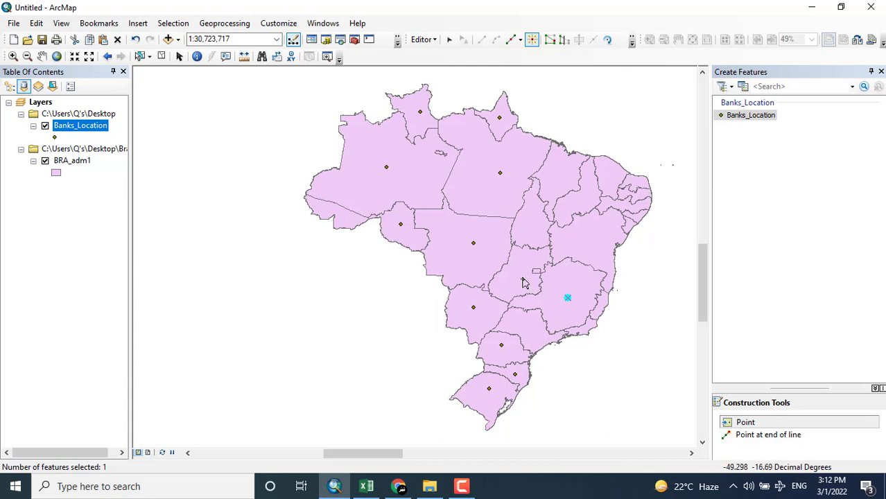
click(521, 276)
click(529, 223)
click(556, 176)
click(584, 200)
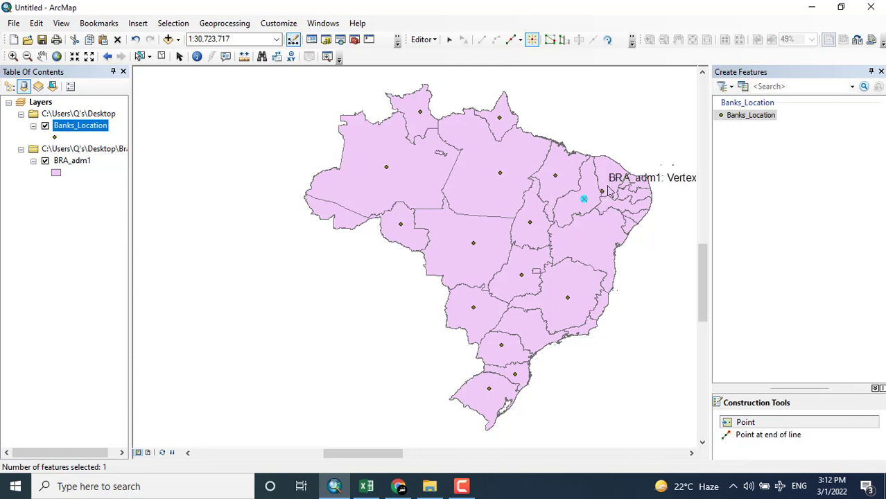
click(610, 178)
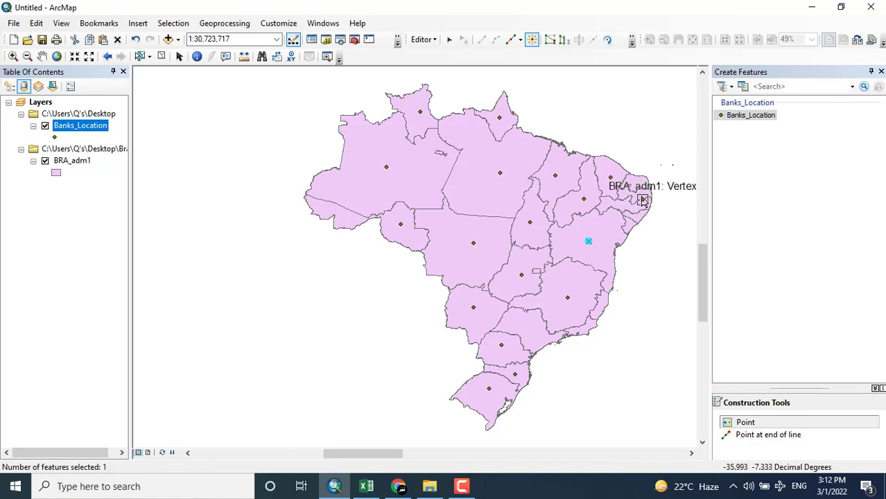
scroll(641, 201, up, 2)
scroll(642, 201, down, 6)
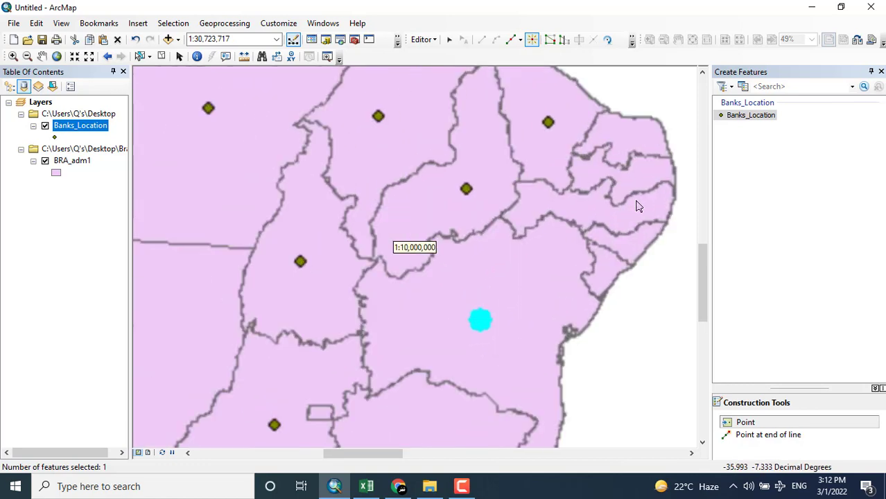
click(642, 162)
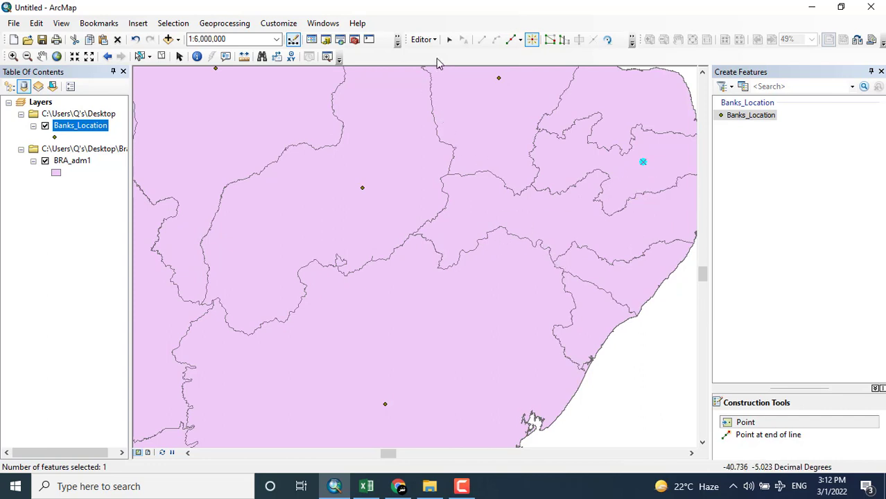
click(435, 40)
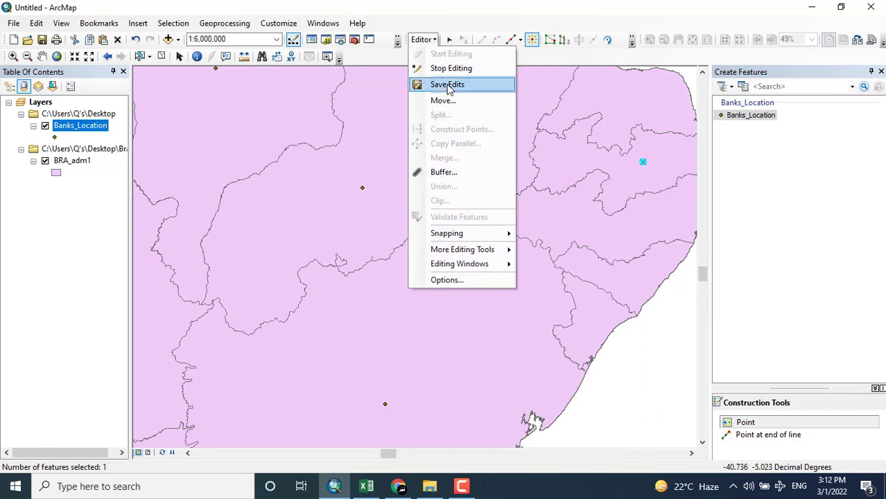
- Save the new point edits and stop editing
click(447, 84)
click(424, 39)
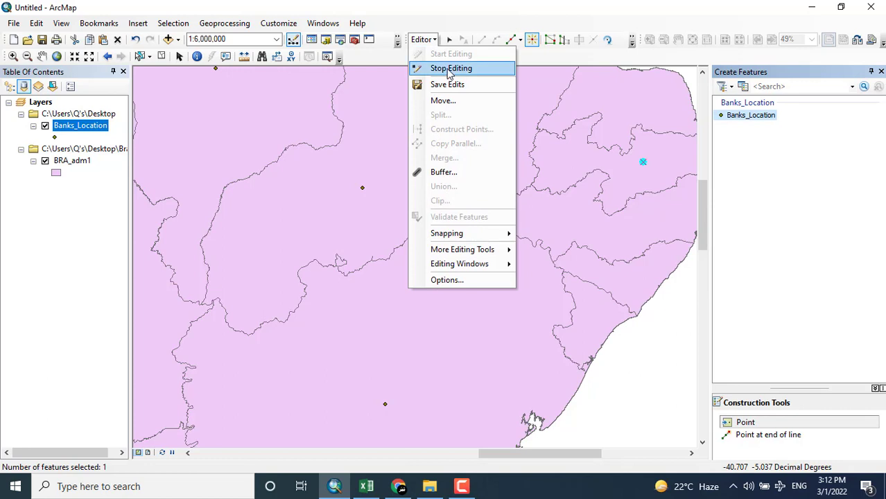
click(445, 69)
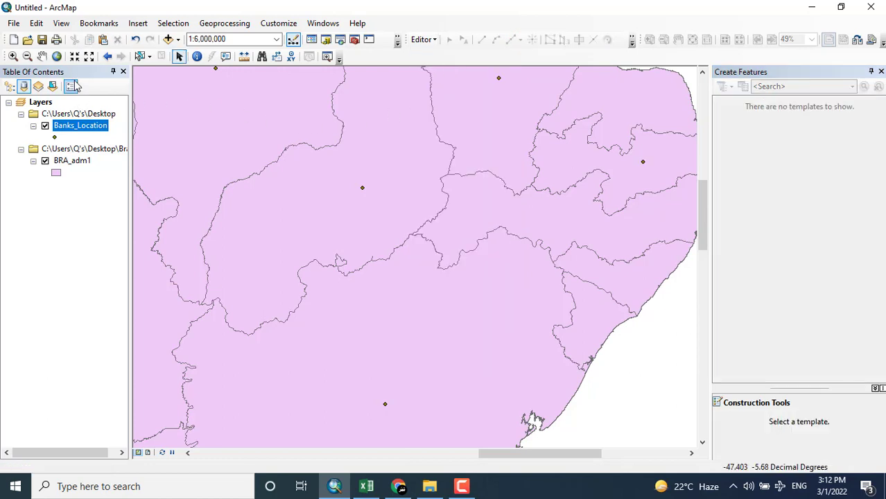
- Zoom to full extent and open the Banks_Location attribute table
click(56, 56)
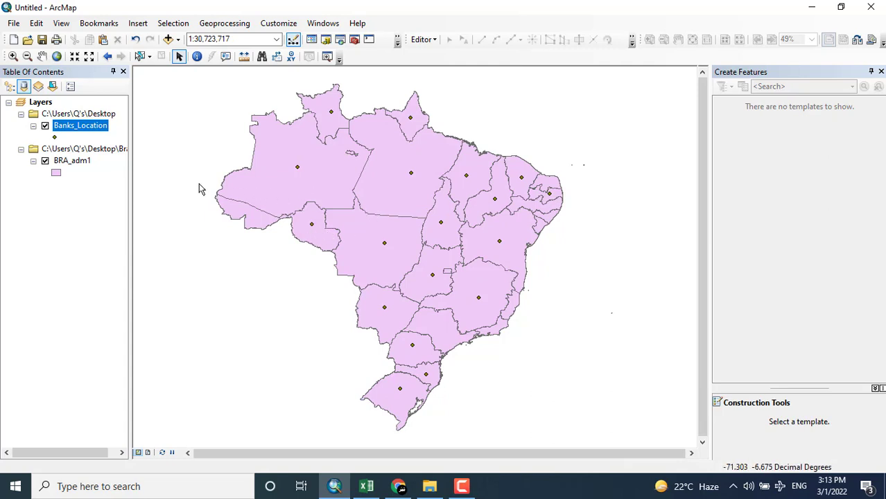
right_click(86, 131)
click(130, 163)
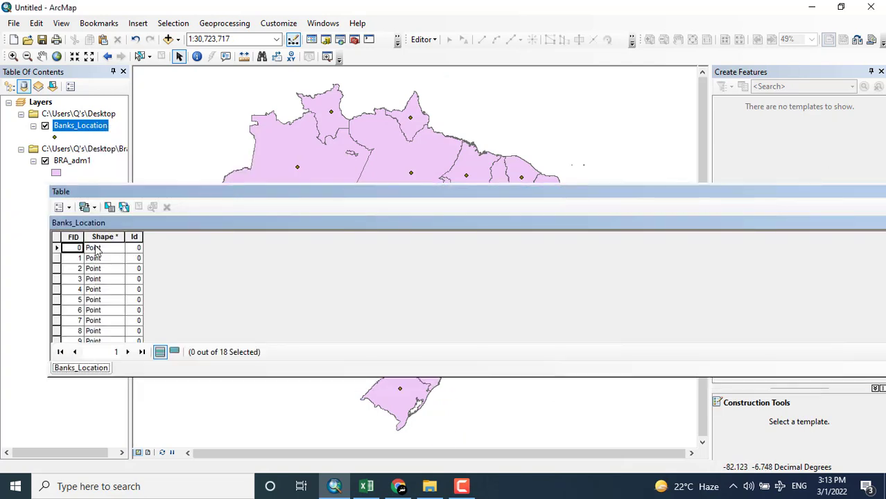
click(68, 208)
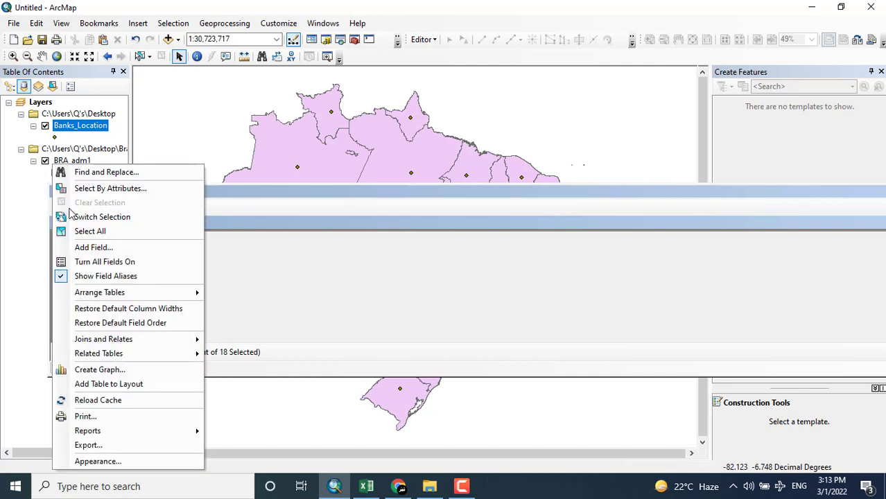
- Add a Text field named Banks_Name, length 50, to the Banks_Location table
click(83, 247)
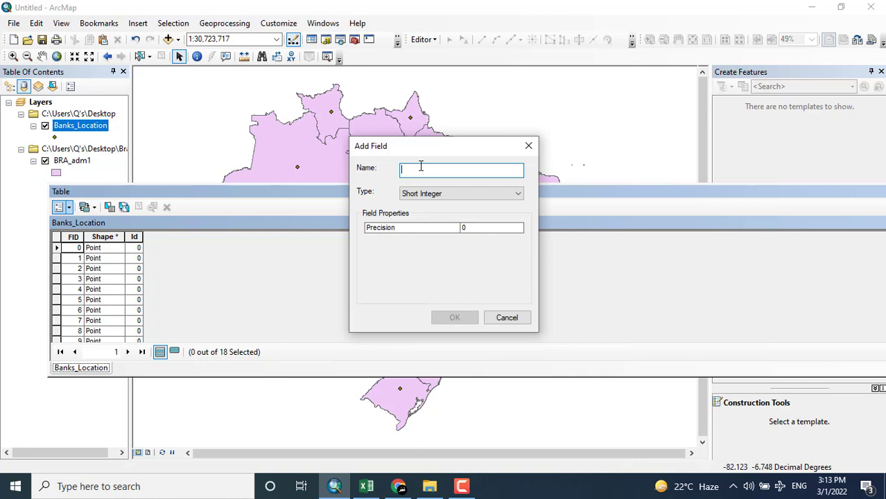
text(Banks)
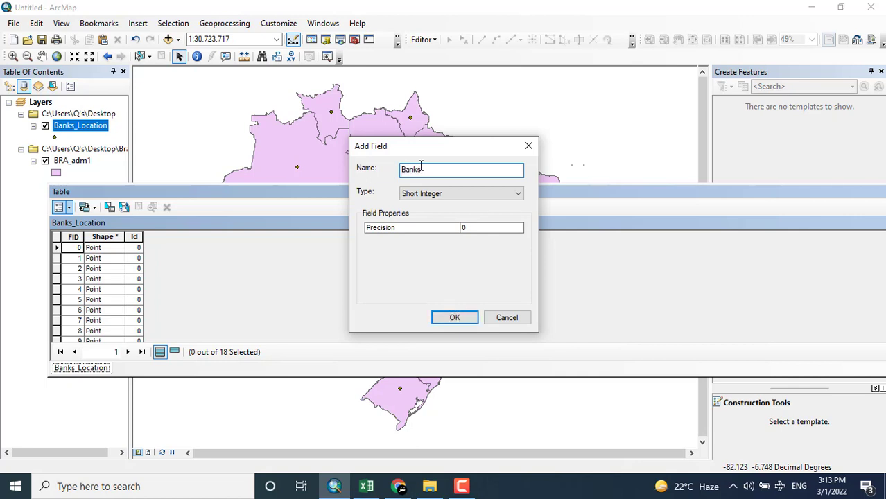
text(_Name)
click(439, 194)
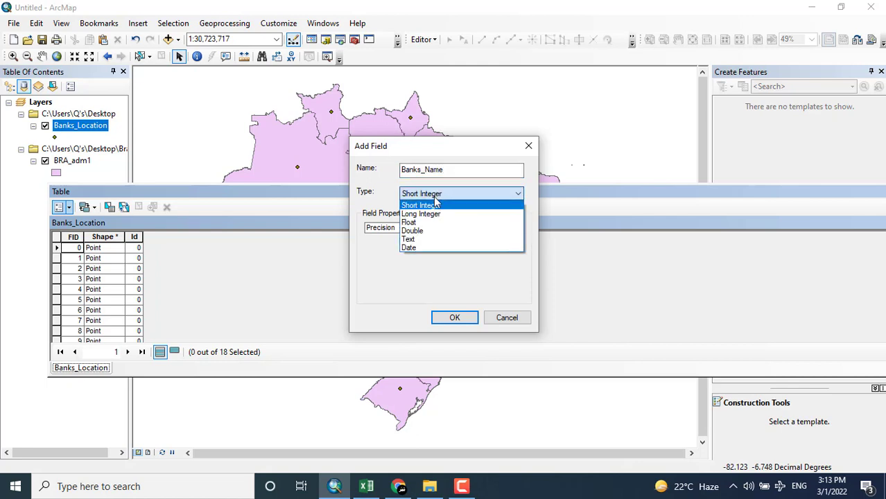
click(411, 239)
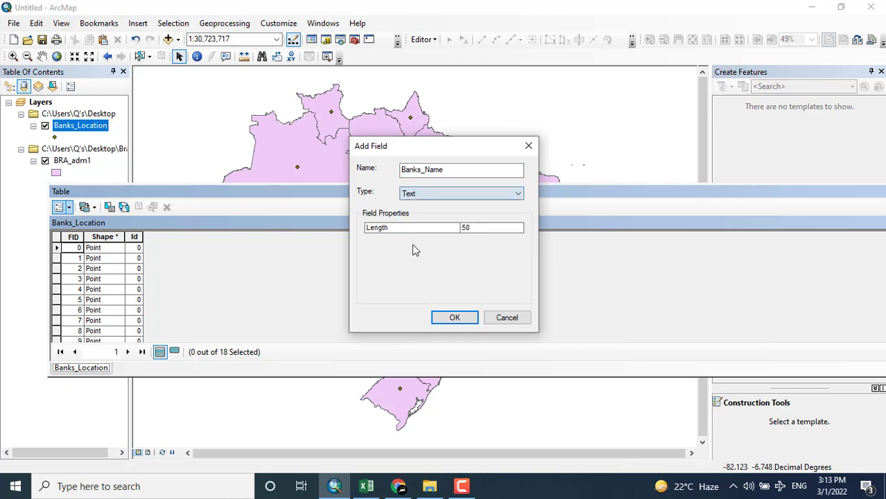
click(455, 319)
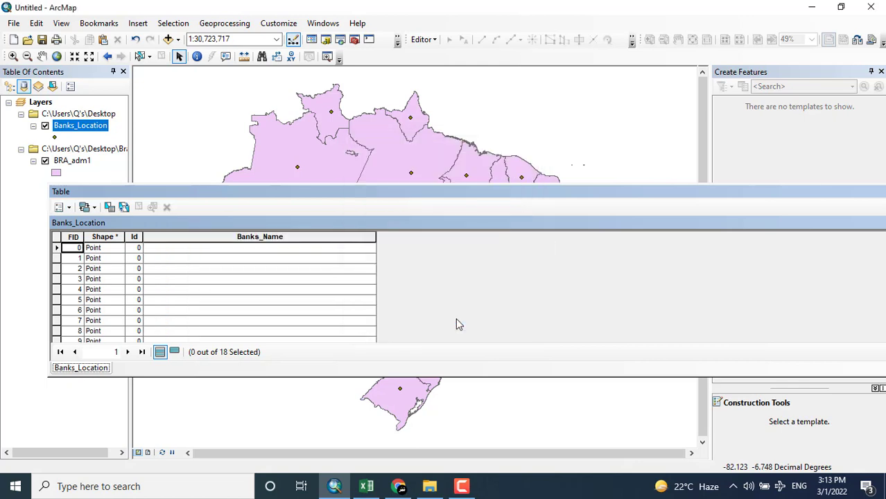
- Restart editing on Banks_Location so the Banks_Name cells can be filled
click(283, 250)
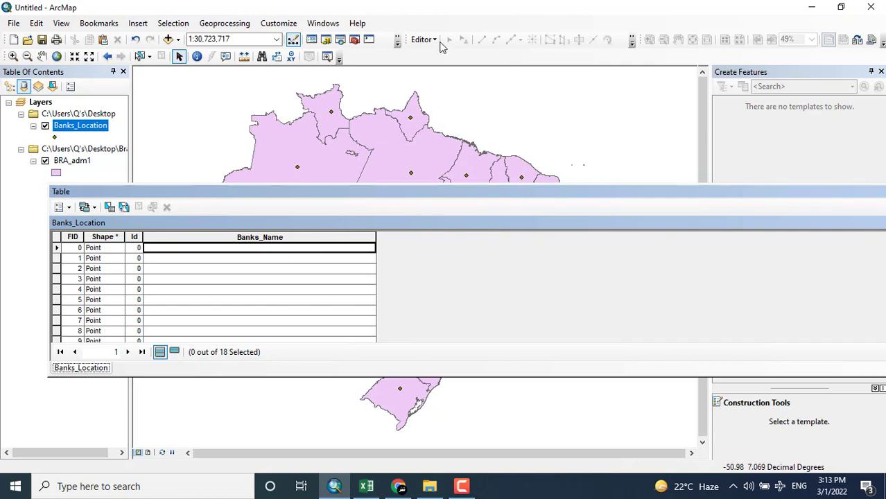
click(434, 40)
click(436, 54)
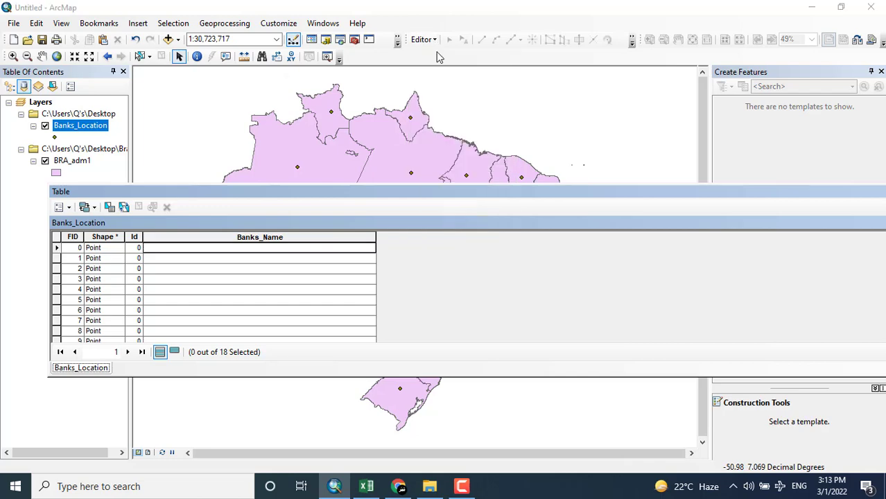
click(364, 138)
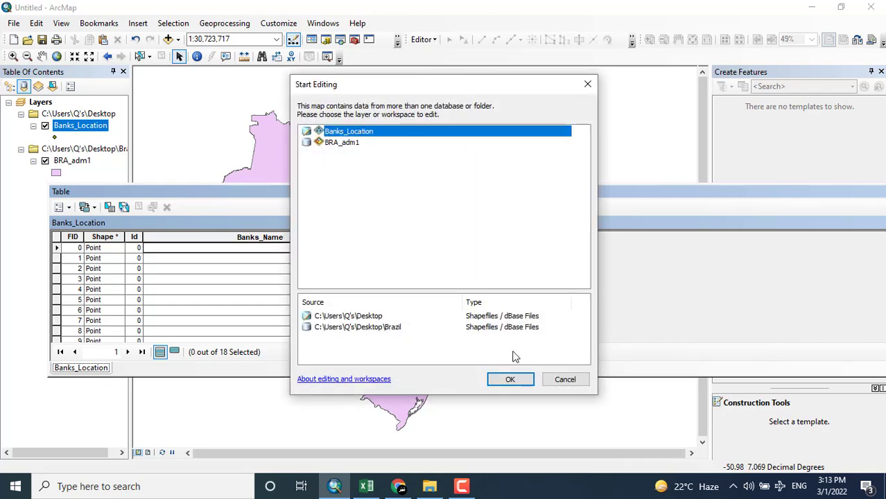
click(519, 383)
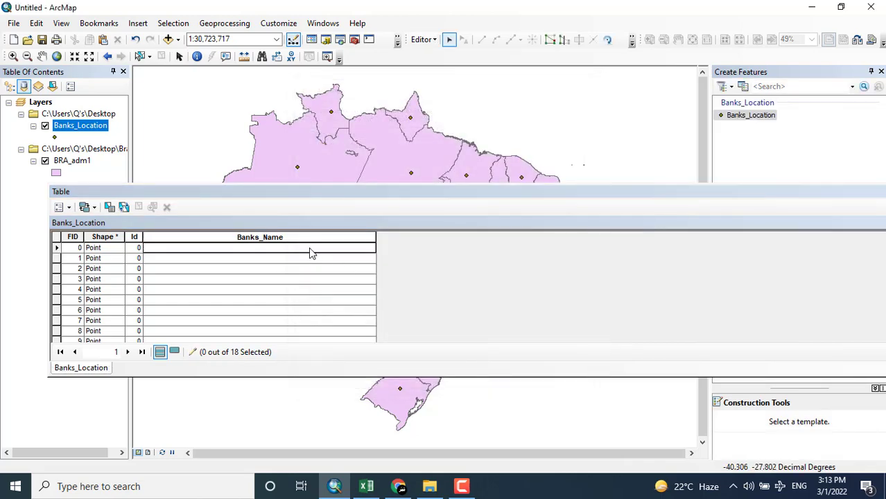
click(310, 248)
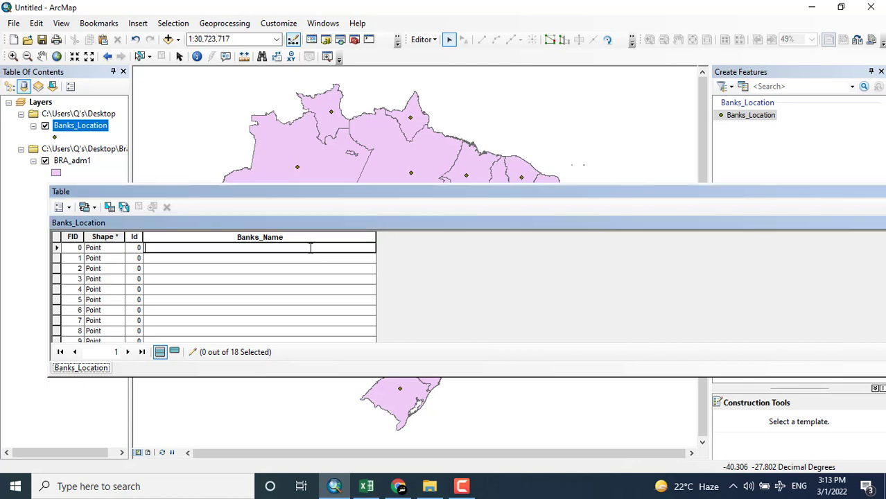
- Enter Bank_1, Bank_2 and Bank_3 in the first three Banks_Name cells
text(Bank-)
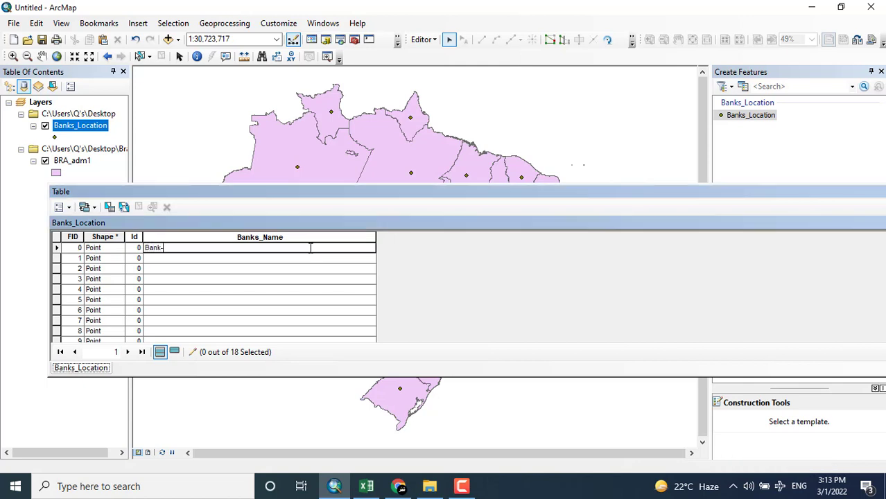
key(BackSpace)
key(BackSpace)
key(Return)
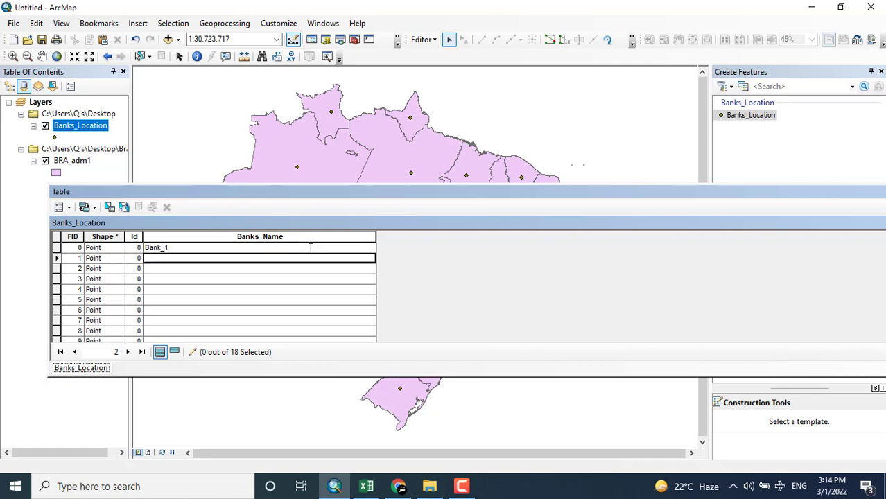
text(Bank_2)
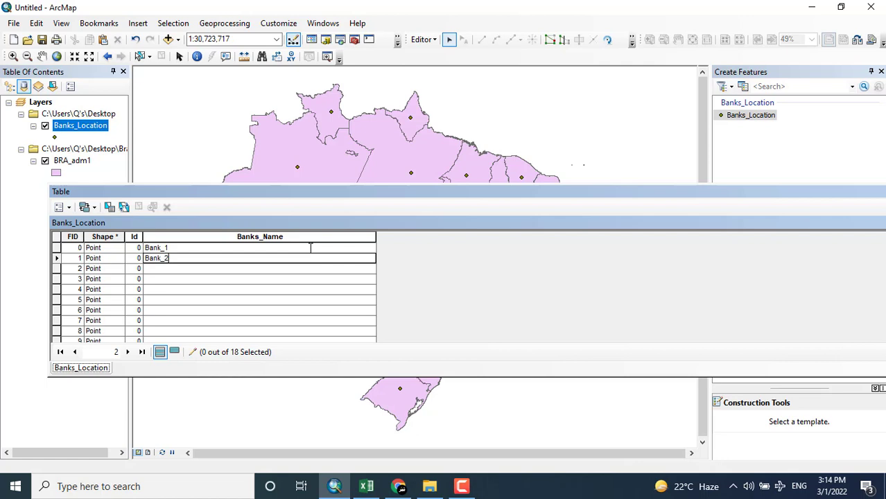
key(Return)
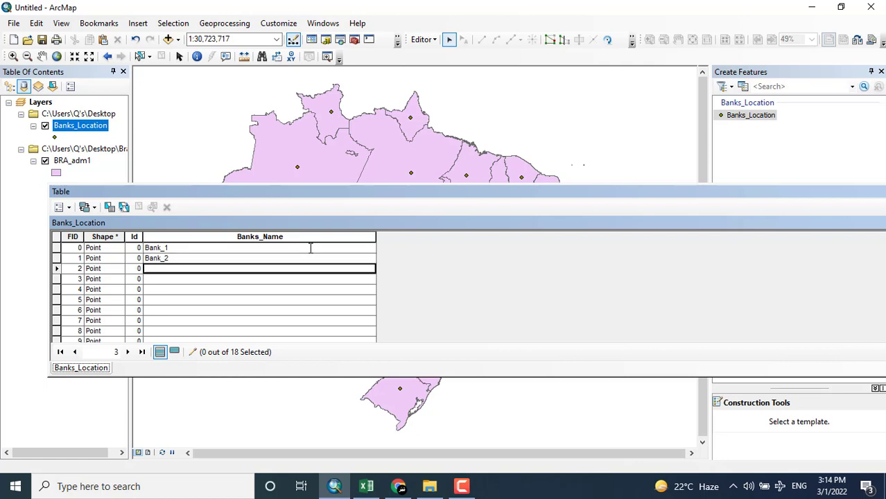
text(Bank_3)
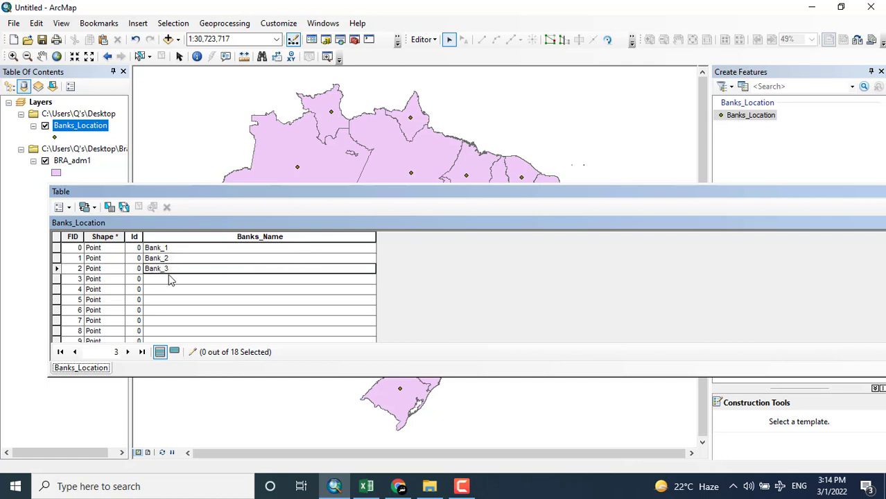
drag(168, 269, 144, 269)
key(ctrl+c)
click(178, 280)
- Enter Bank_4 in the next Banks_Name cell, fixing a mistaken entry
text(Bank_)
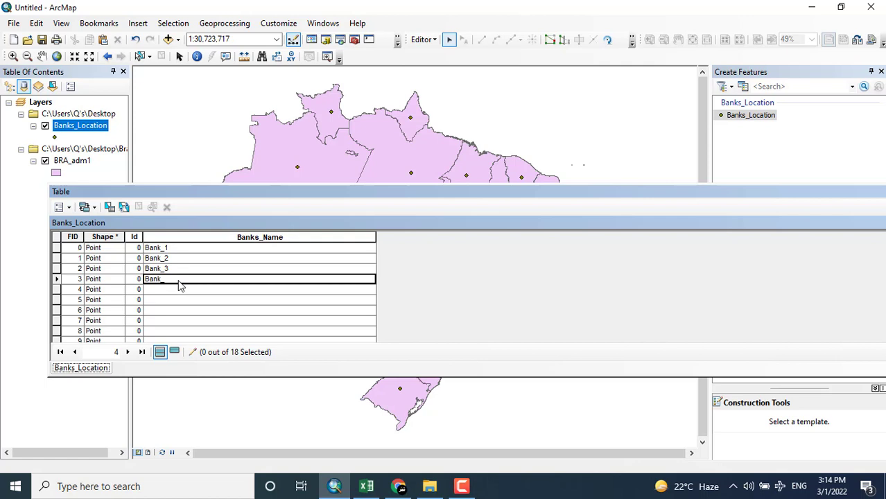
key(Escape)
text(4)
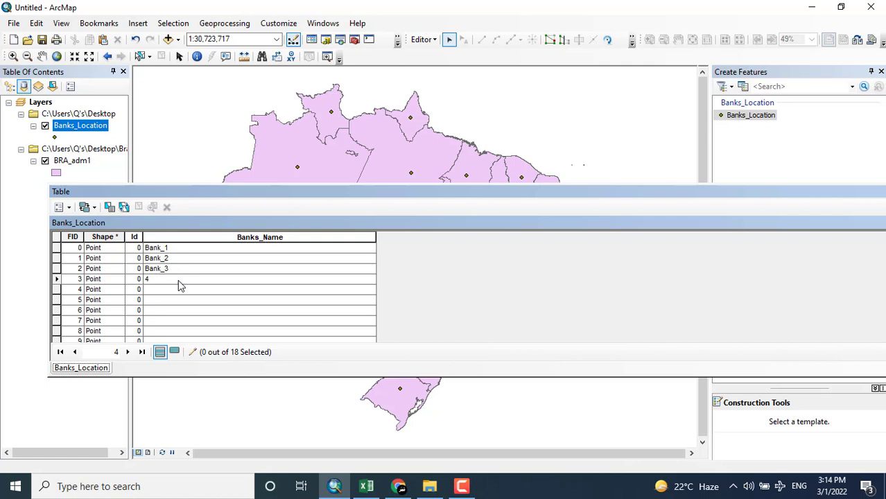
double_click(164, 279)
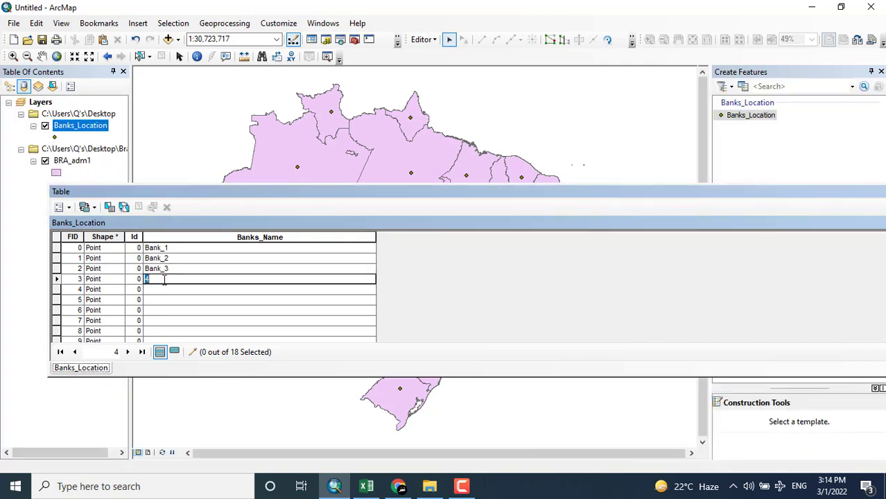
key(ctrl+z)
click(177, 290)
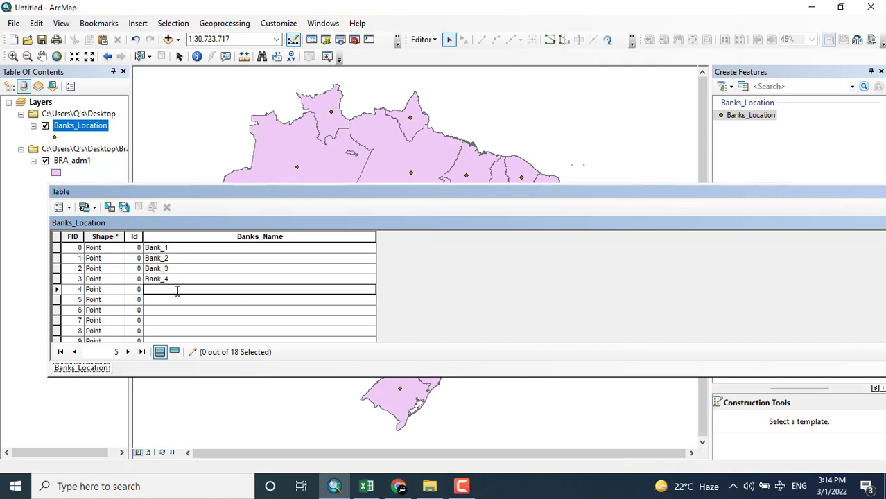
- Paste 'Bank_' plus a number to fill Bank_5 through Bank_8
key(ctrl+v)
text(5)
click(164, 299)
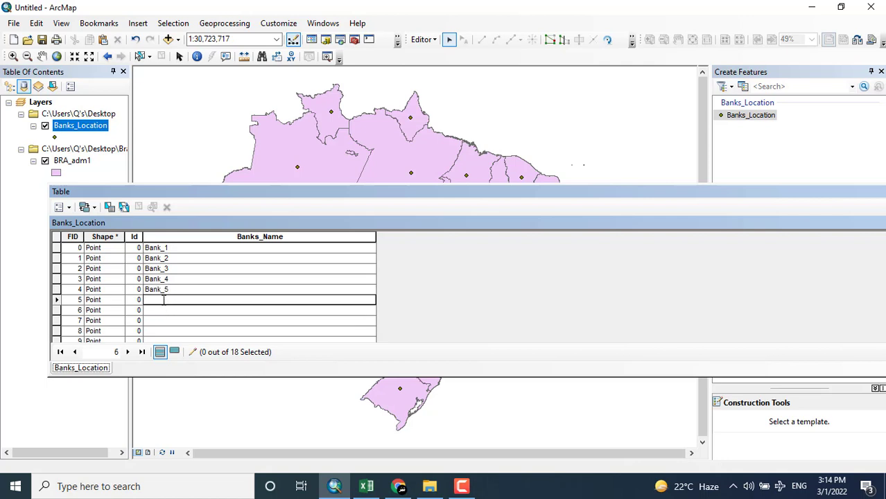
key(ctrl+v)
text(6)
click(164, 310)
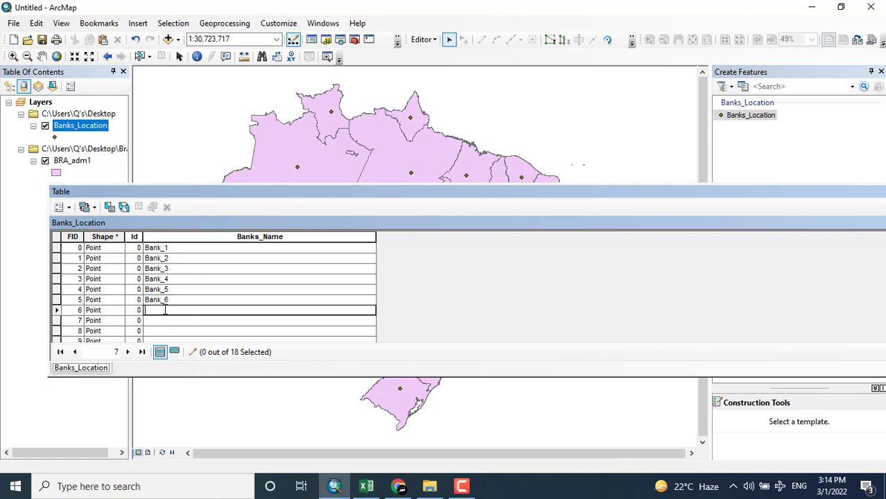
key(ctrl+v)
text(7)
click(164, 320)
key(ctrl+v)
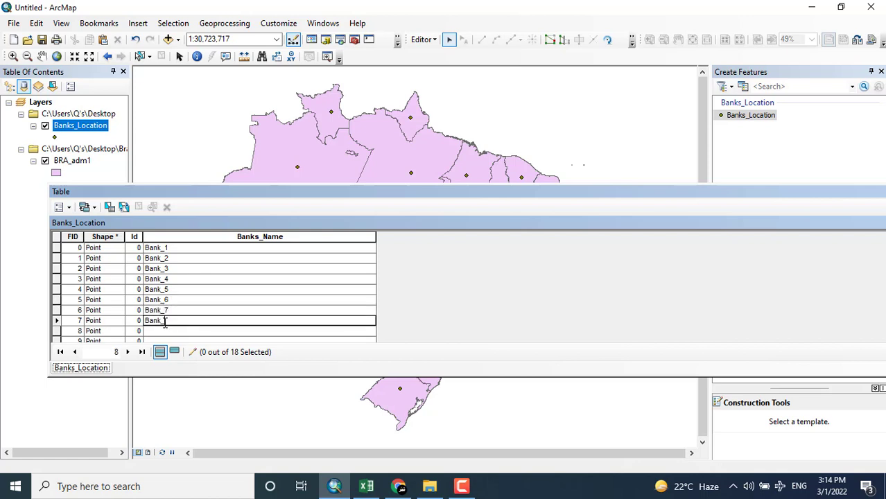
text(8)
scroll(206, 300, down, 4)
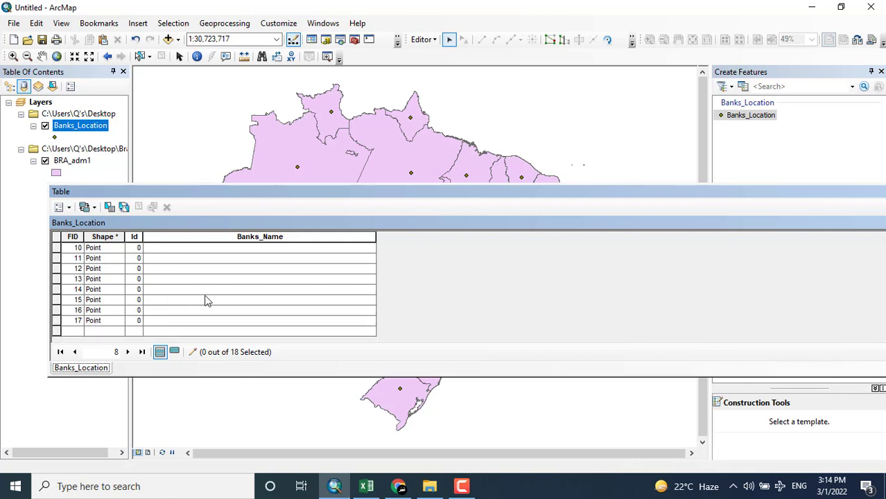
scroll(206, 300, up, 4)
scroll(206, 300, down, 4)
scroll(206, 300, up, 4)
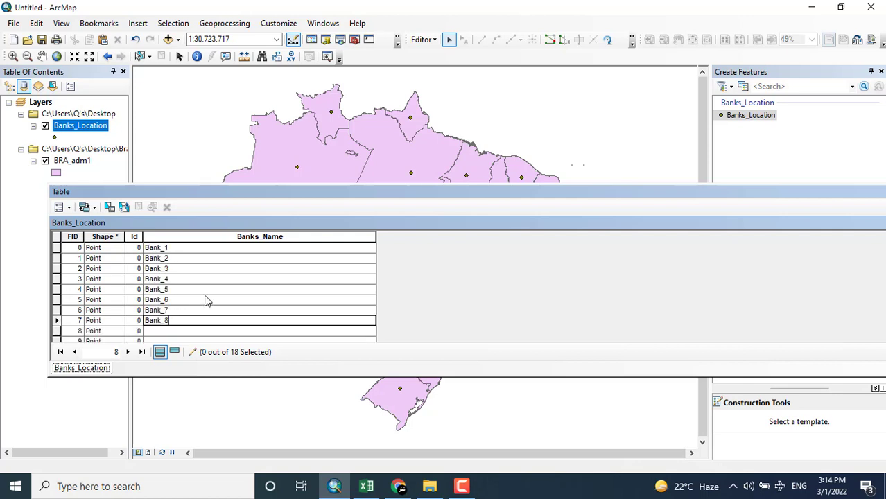
click(180, 331)
- Enter Bank_9 and Bank_17 into later Banks_Name cells
text(Bank_9)
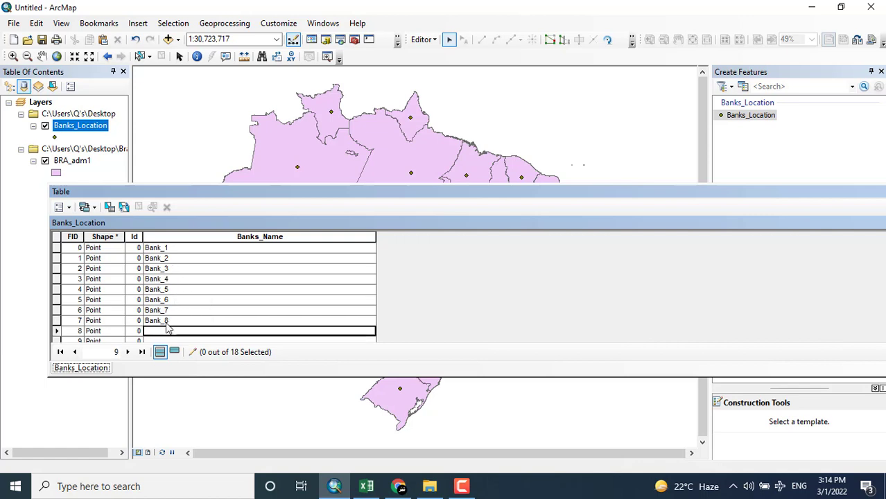
scroll(400, 309, down, 4)
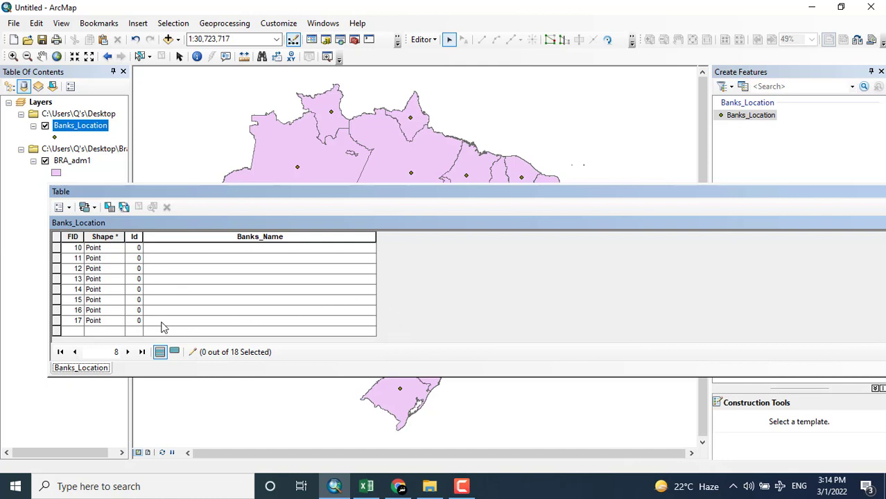
scroll(167, 321, up, 3)
scroll(166, 316, down, 3)
click(160, 321)
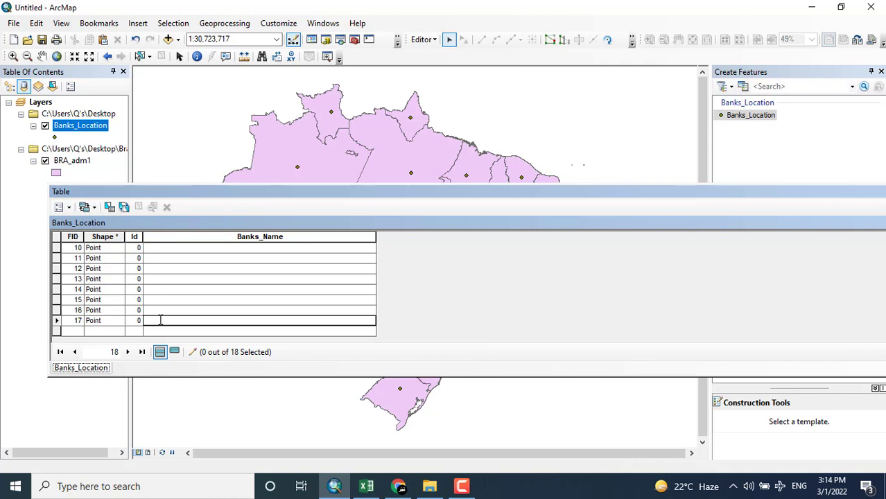
text(Bank_17)
scroll(393, 280, up, 3)
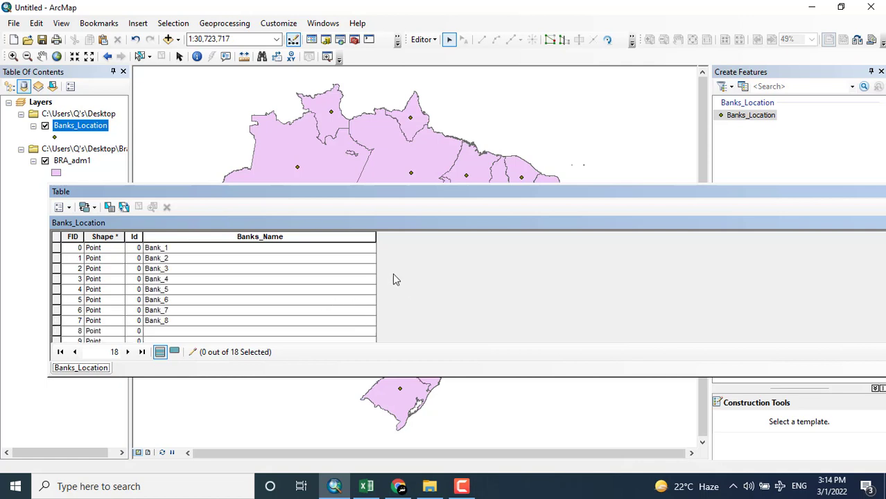
- Open the attribute table's Table Options menu twice and dismiss it without choosing anything
click(68, 209)
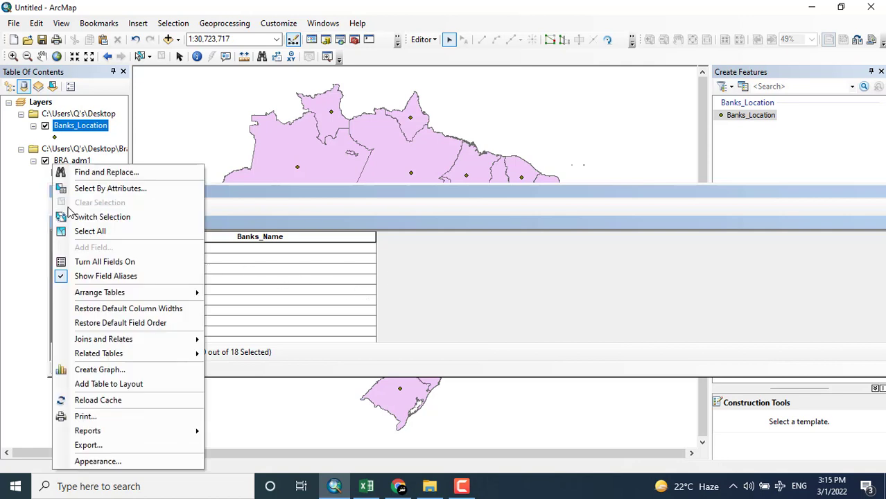
click(474, 274)
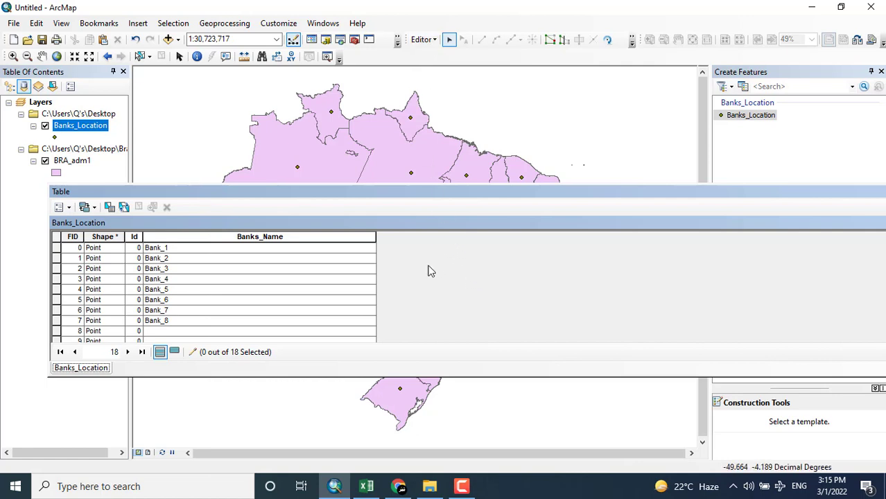
click(68, 208)
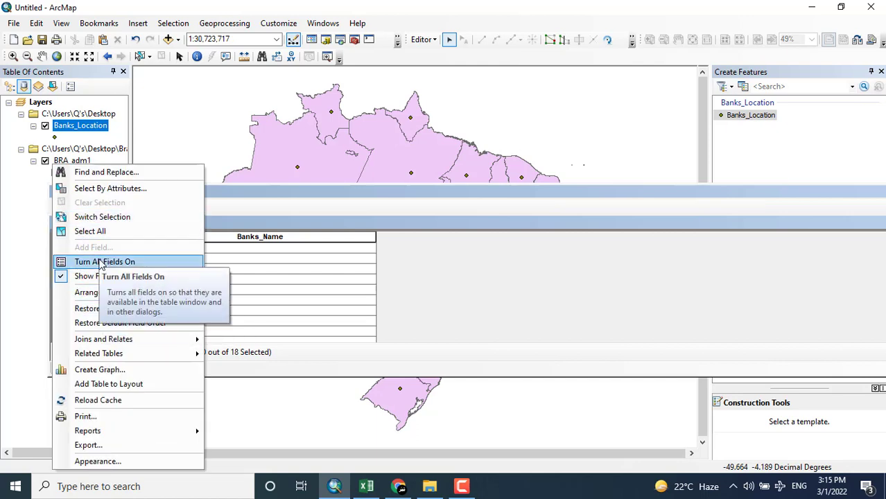
click(434, 261)
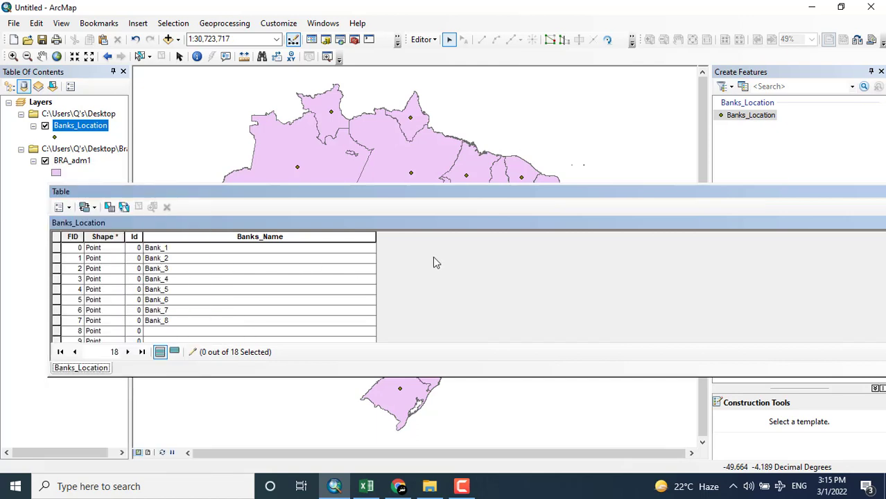
- Save the Banks_Name edits and stop editing the Banks_Location layer
click(423, 39)
click(439, 82)
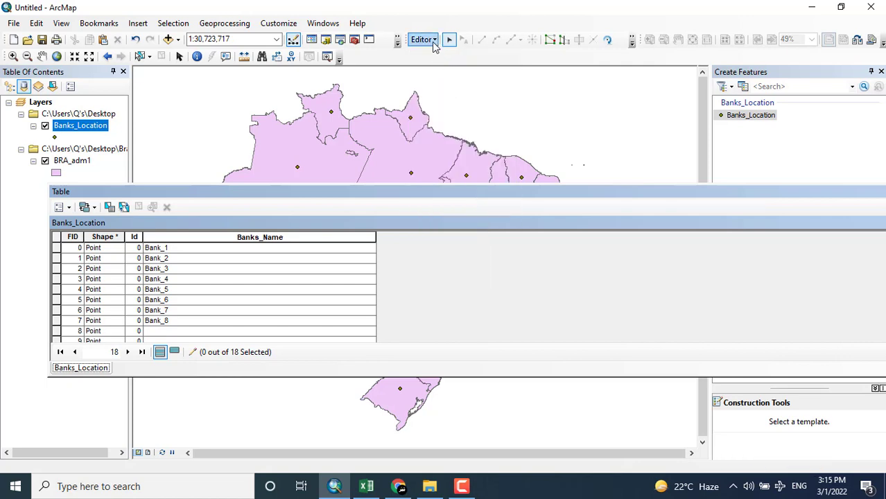
click(424, 39)
click(441, 65)
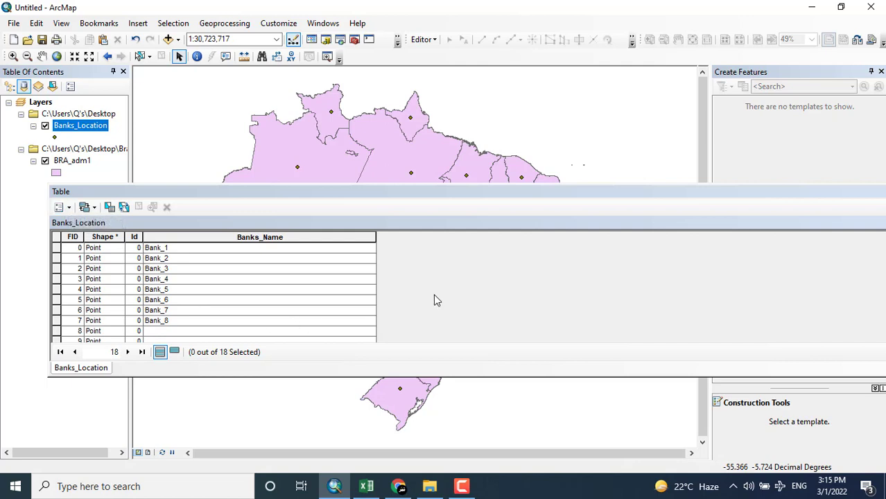
- Enlarge the table, select records FID 8–16 with empty Banks_Name, then close it
scroll(434, 296, down, 3)
scroll(437, 292, up, 3)
drag(316, 192, 300, 115)
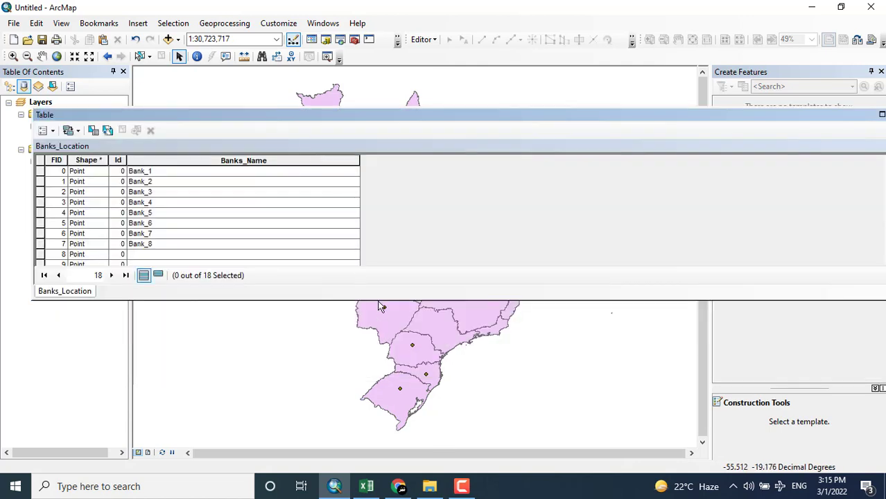
drag(378, 299, 382, 439)
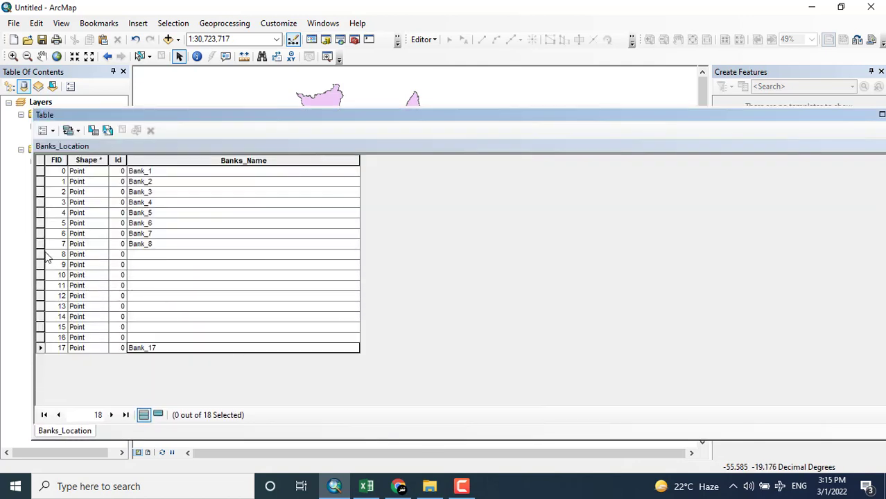
drag(41, 255, 47, 339)
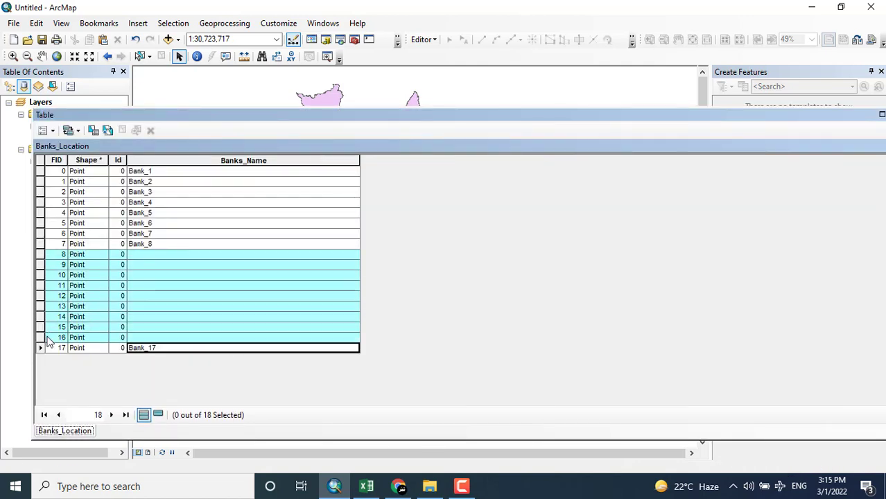
drag(429, 127, 396, 347)
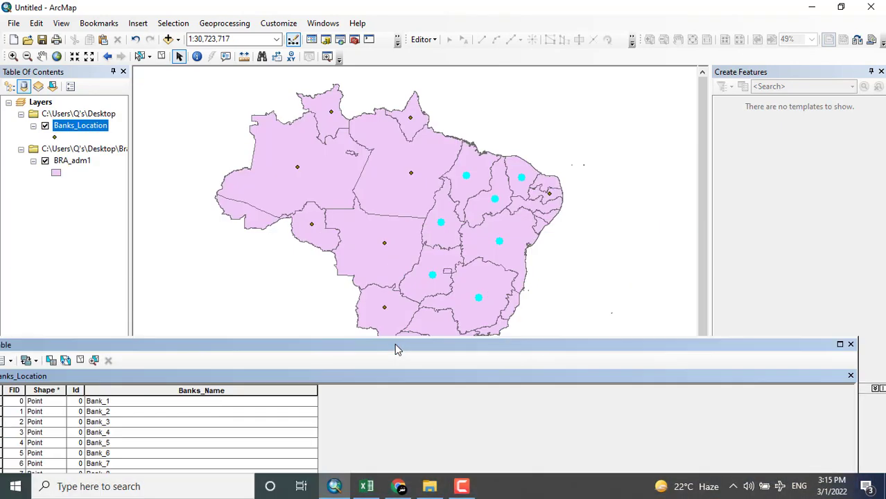
click(851, 344)
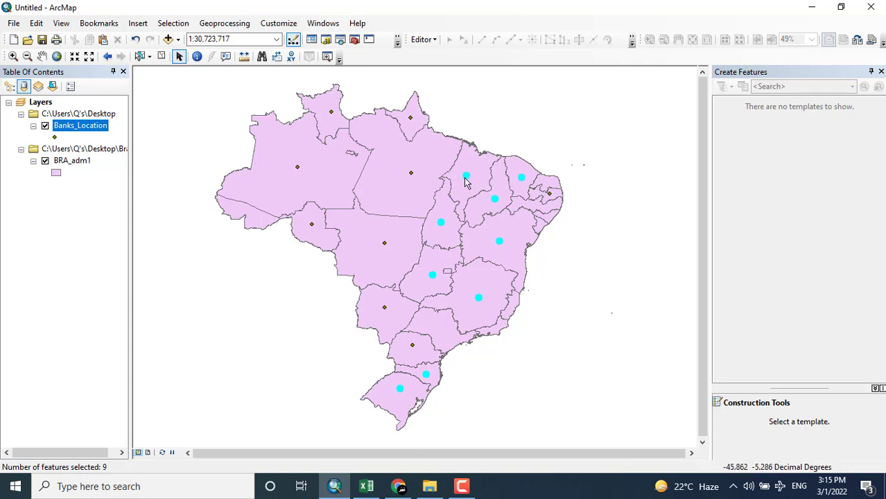
- Start an editing session on the Banks_Location layer
click(424, 40)
click(441, 54)
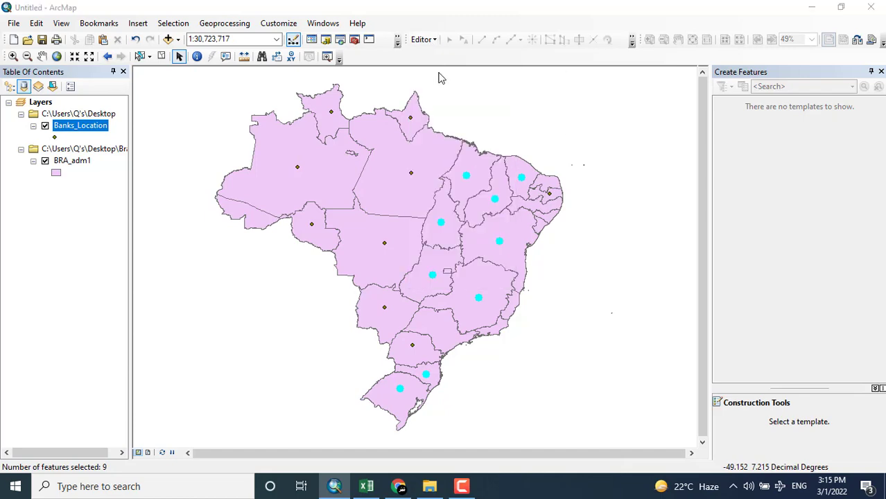
click(357, 133)
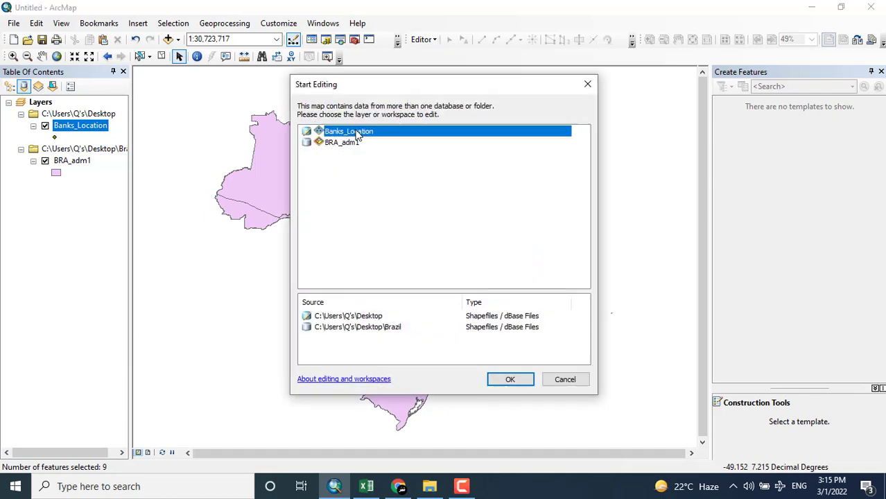
click(511, 381)
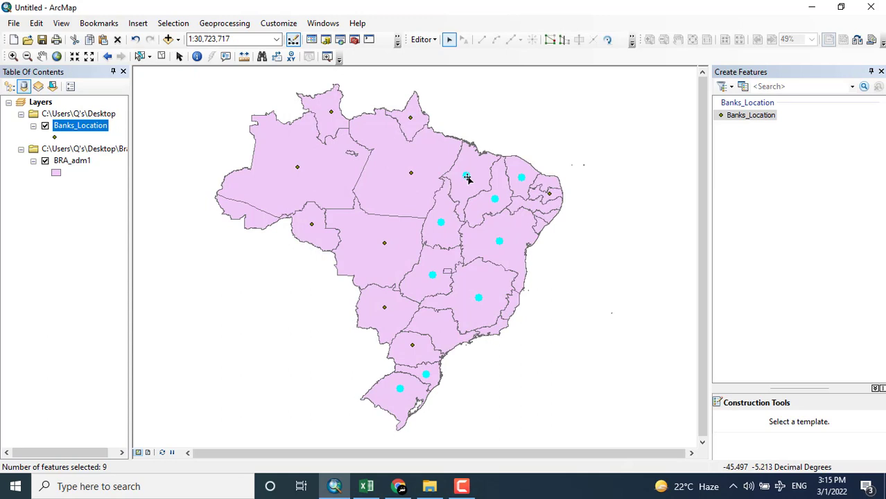
- Delete the nine selected unnamed bank points, then undo the deletion
right_click(467, 177)
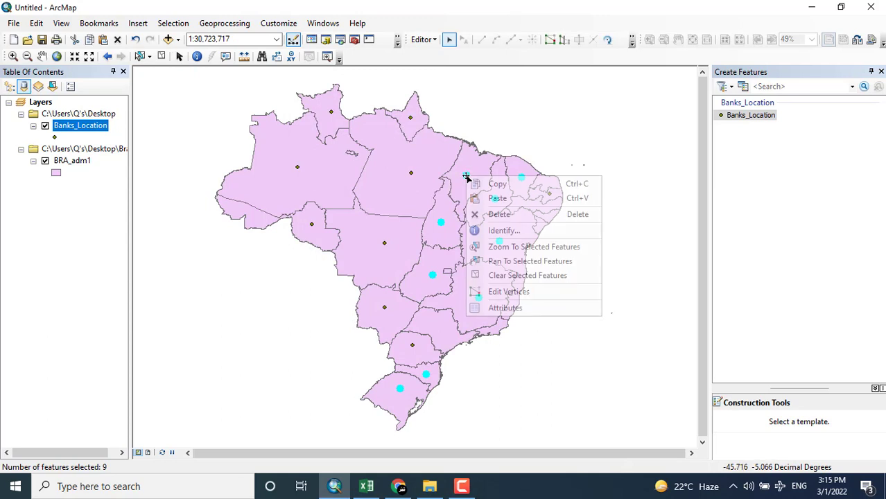
click(501, 215)
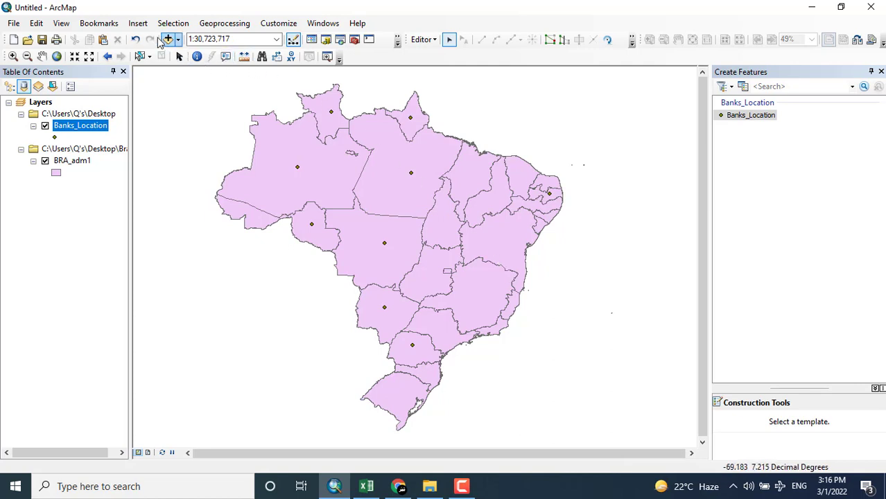
click(136, 40)
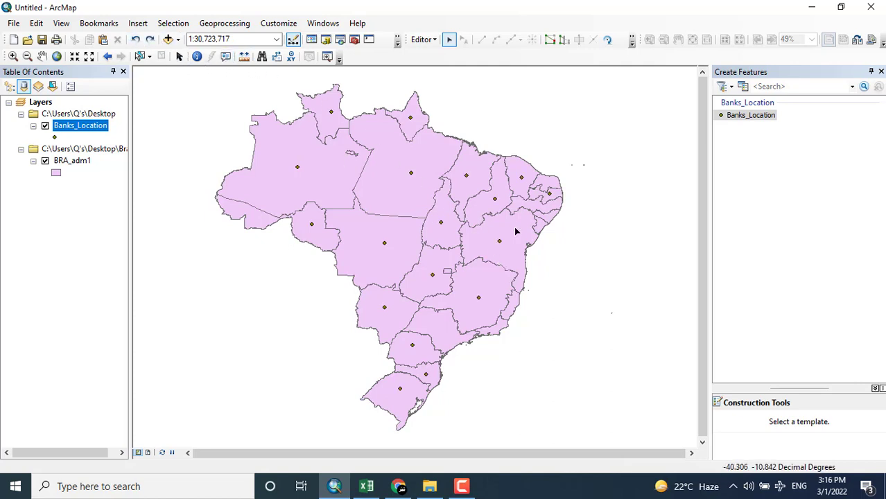
- Delete one bank point in a small north-eastern state and one in a southern state, then stop the recorder
click(495, 200)
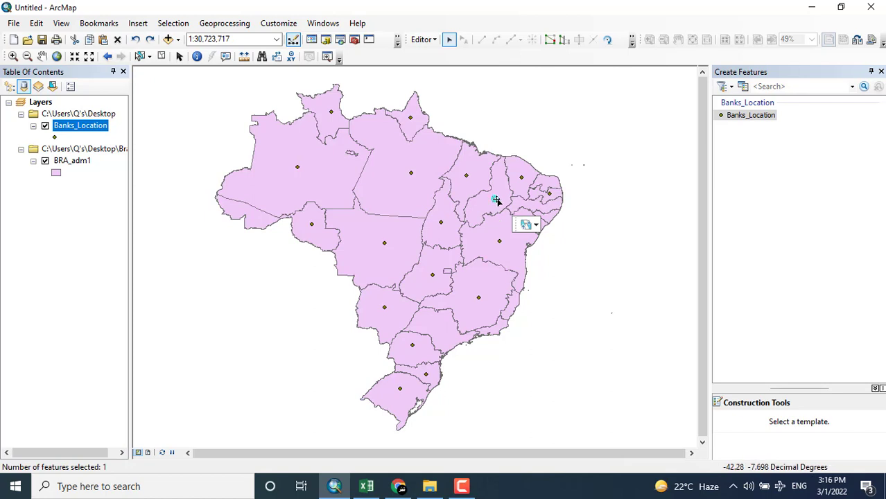
right_click(496, 200)
click(529, 238)
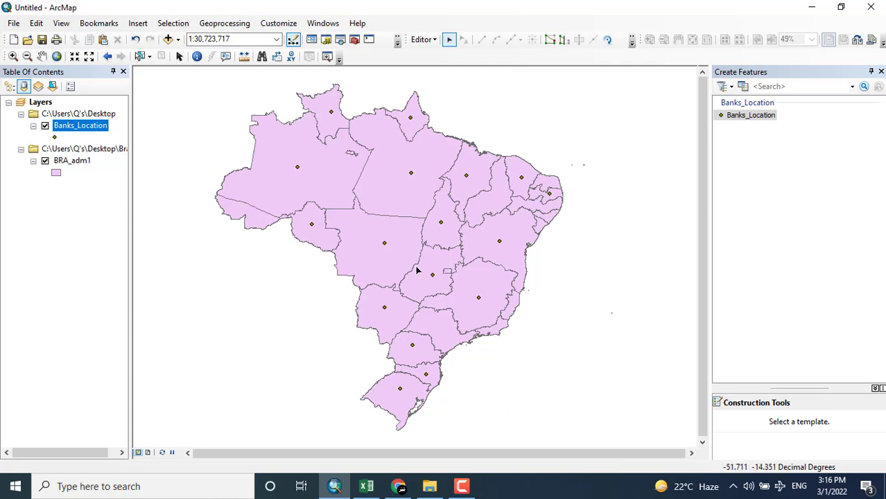
click(413, 346)
right_click(413, 348)
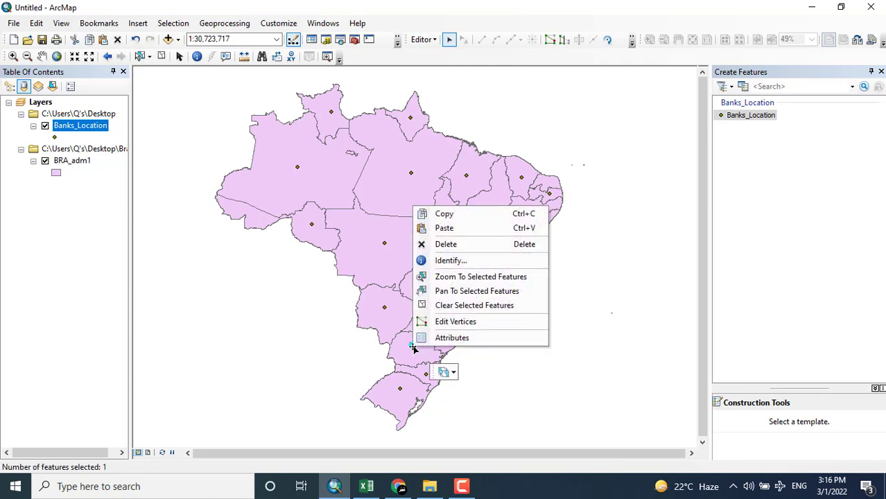
click(452, 246)
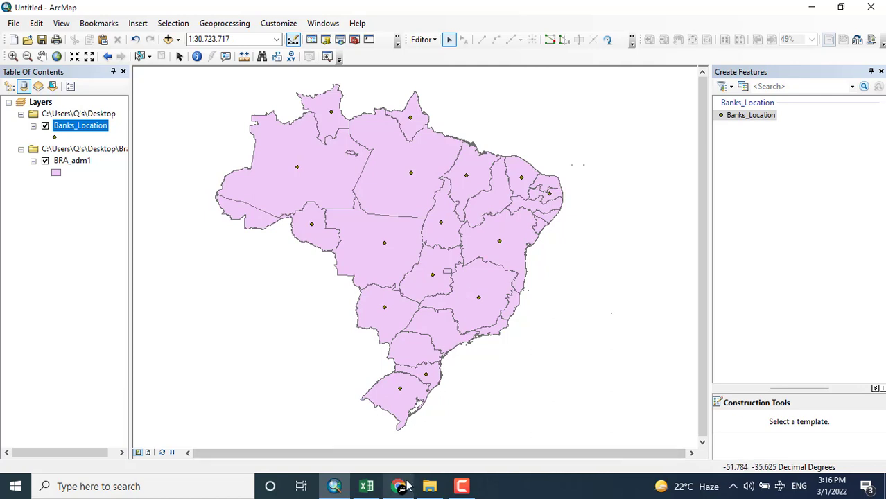
click(466, 488)
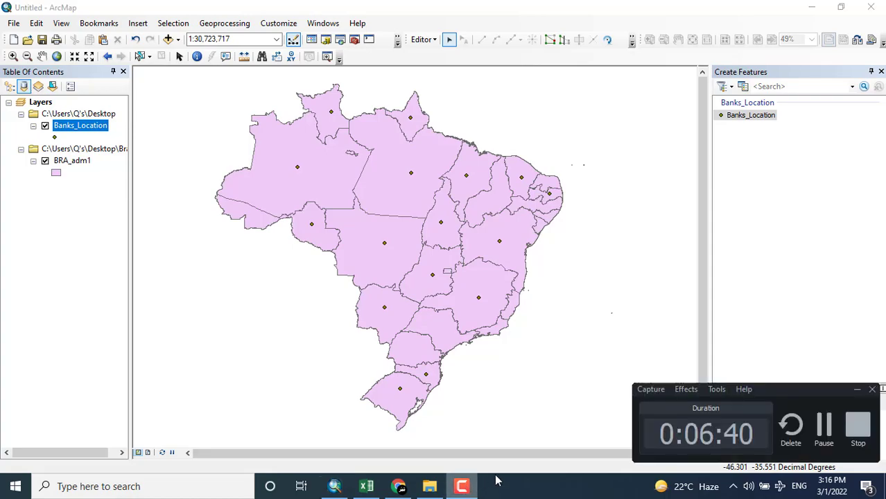
click(858, 431)
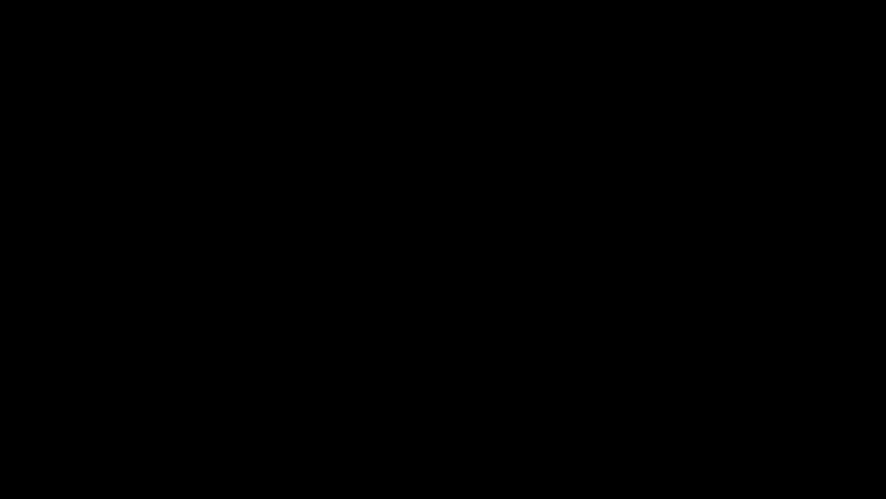